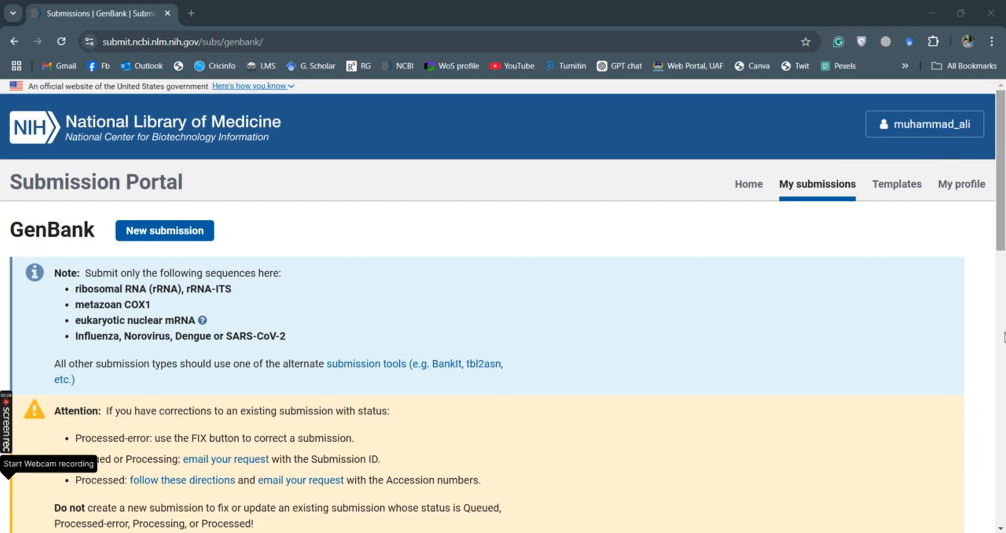
# - Start a new GenBank submission
pyautogui.moveTo(1004, 157)
pyautogui.mouseDown()
pyautogui.moveTo(1003, 395)
pyautogui.moveTo(1004, 175)
pyautogui.mouseUp()
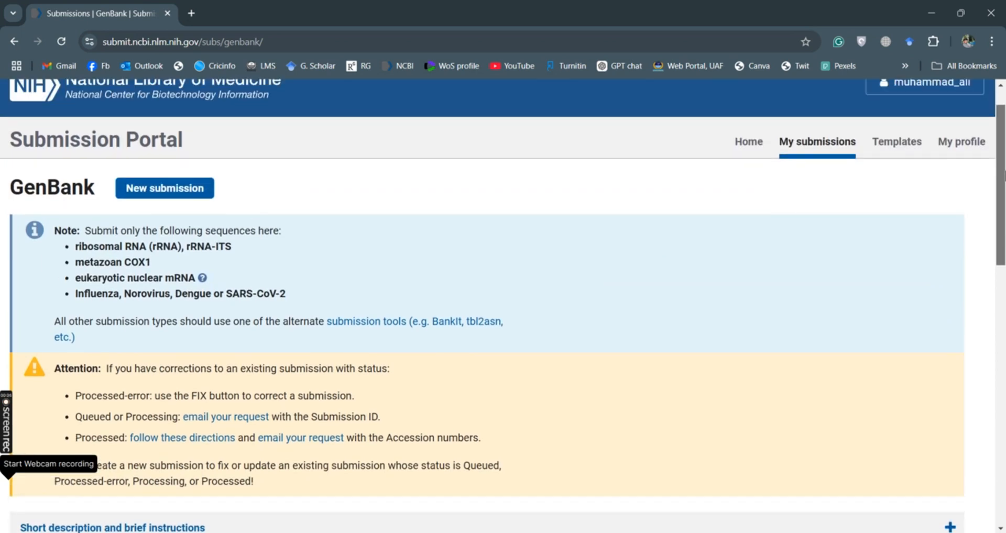
pyautogui.click(196, 196)
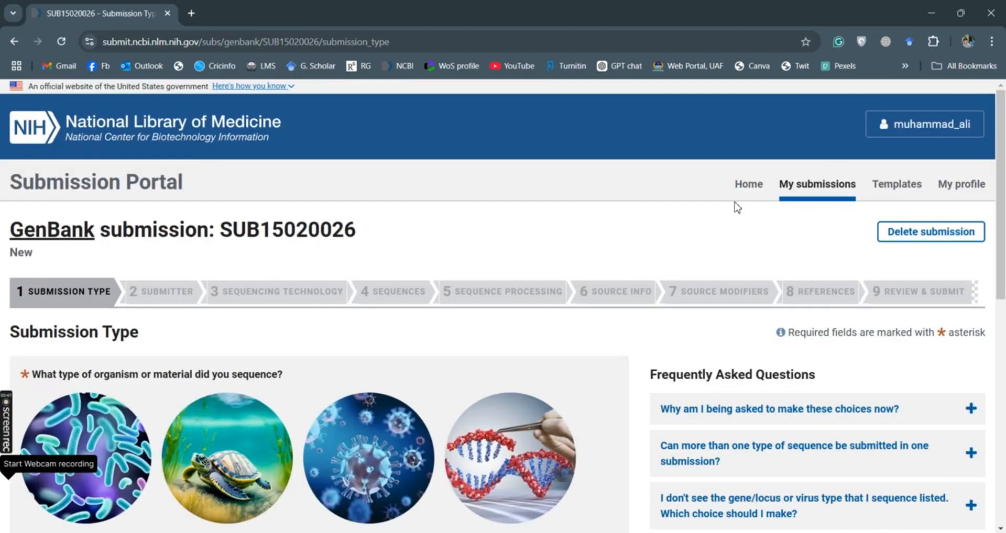
pyautogui.scroll(-2, 1001, 209)
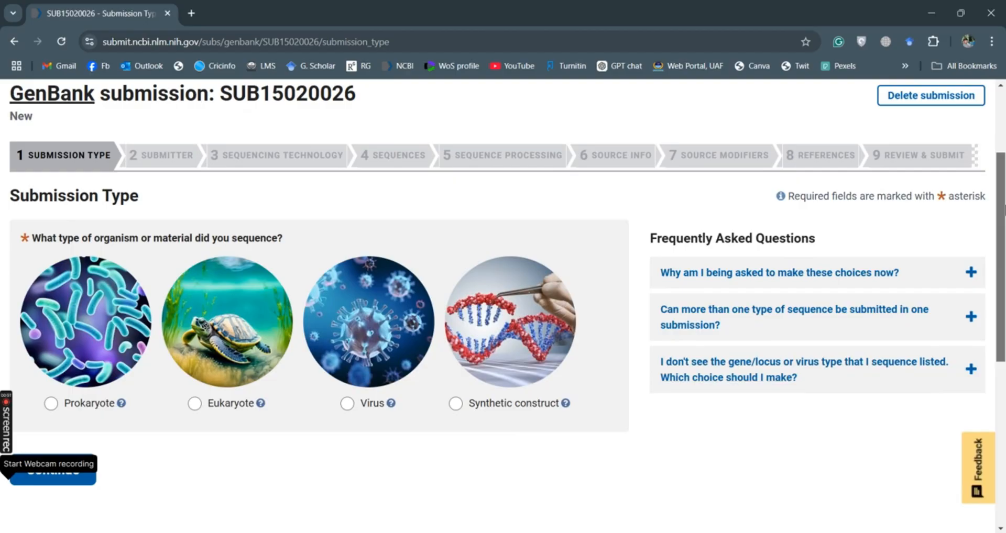
pyautogui.moveTo(1004, 209); pyautogui.dragTo(1004, 255)
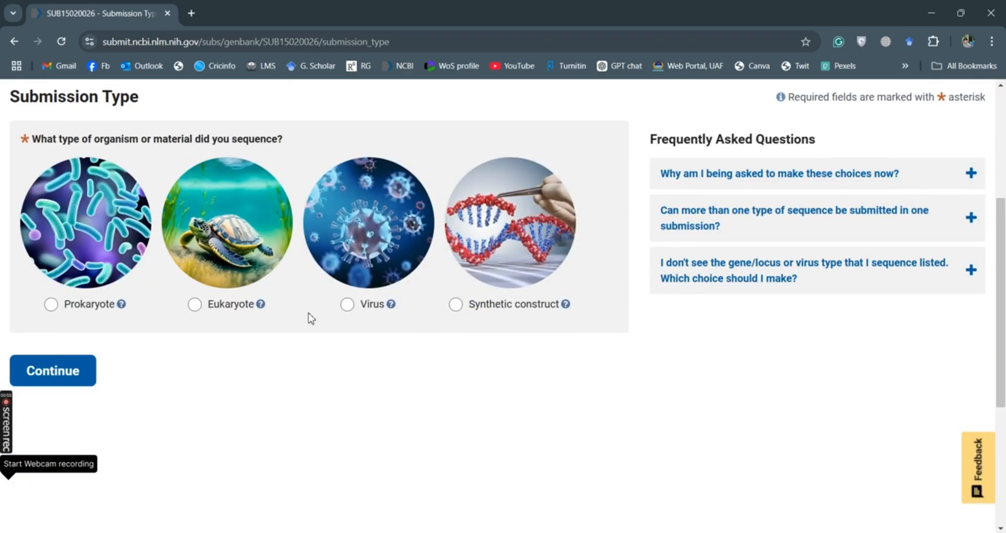
# - Declare the sequences as Eukaryote nuclear ribosomal RNA or rRNA-ITS and continue
pyautogui.moveTo(404, 315)
pyautogui.moveTo(539, 324)
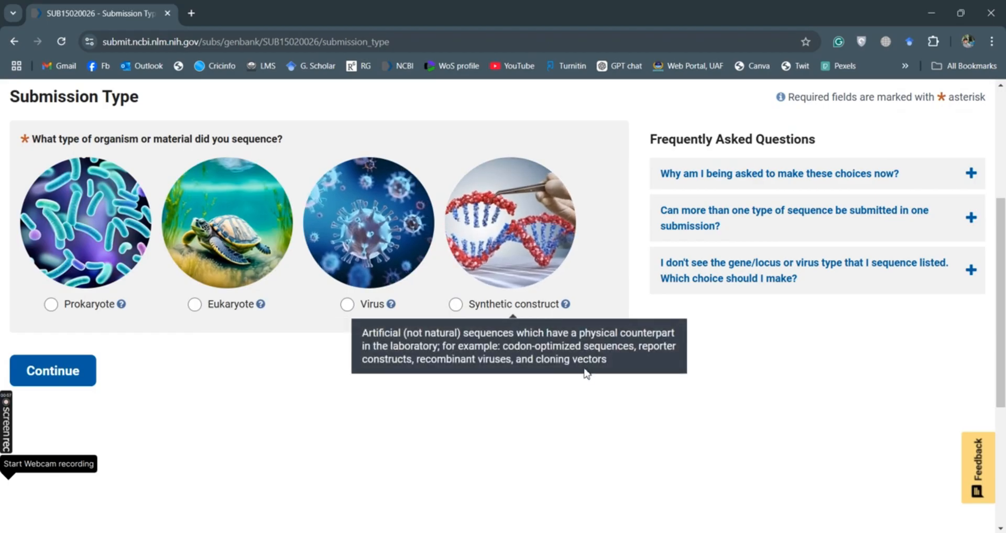
pyautogui.click(195, 305)
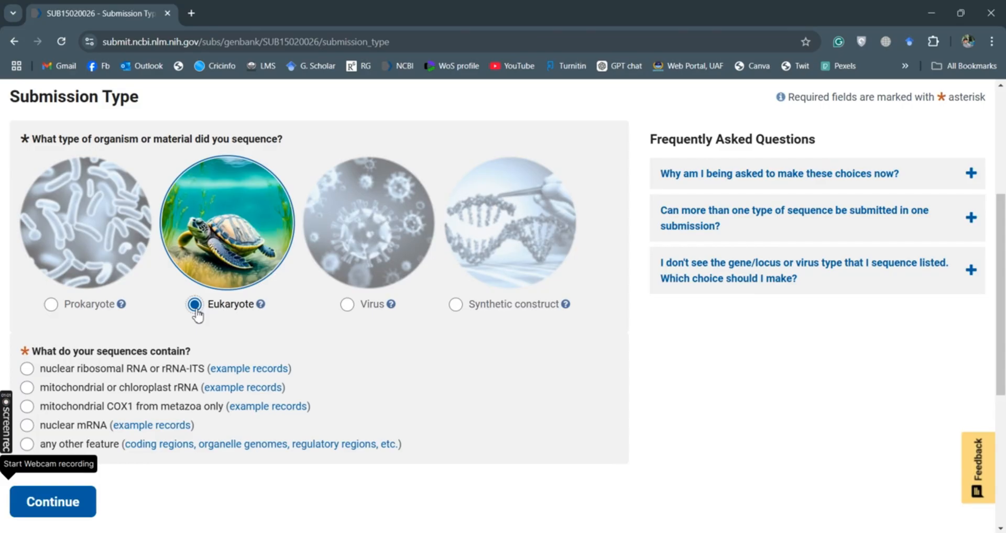
pyautogui.click(26, 370)
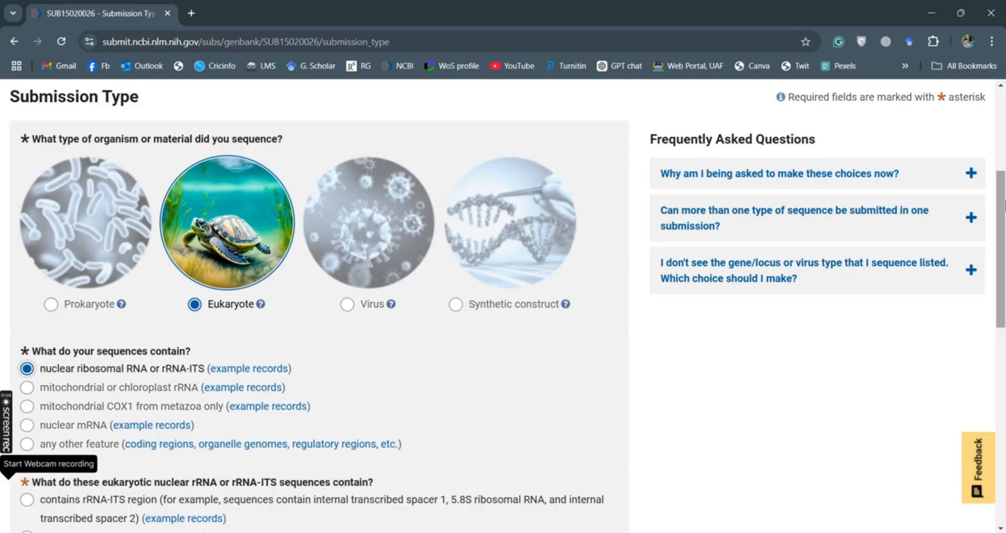
pyautogui.moveTo(1003, 206); pyautogui.dragTo(1003, 336)
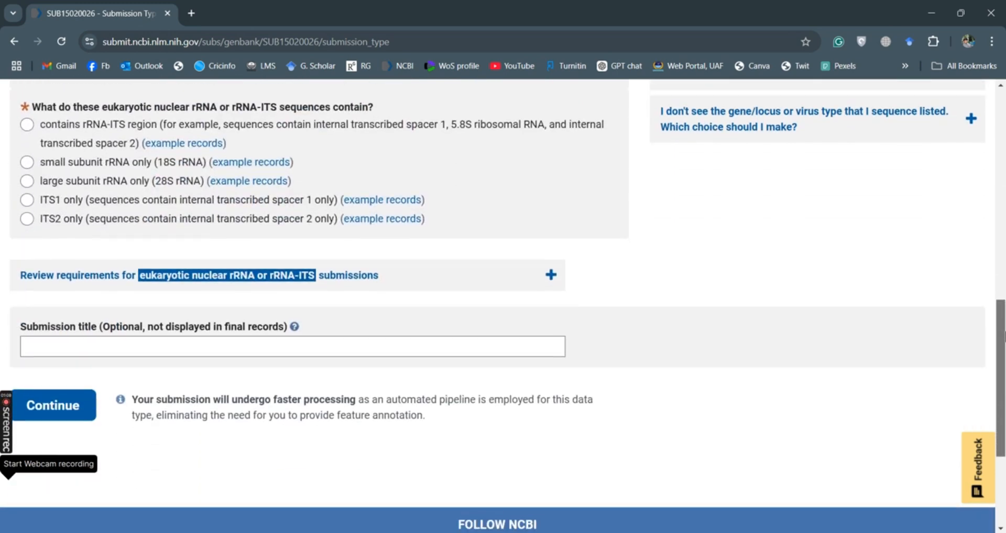
pyautogui.moveTo(1003, 335); pyautogui.dragTo(1002, 324)
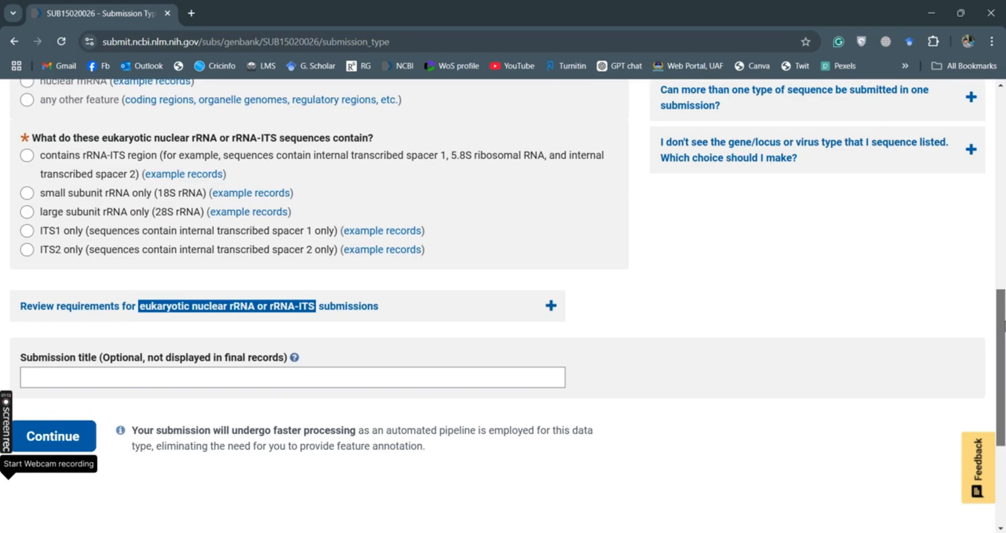
pyautogui.moveTo(1003, 324); pyautogui.dragTo(1003, 372)
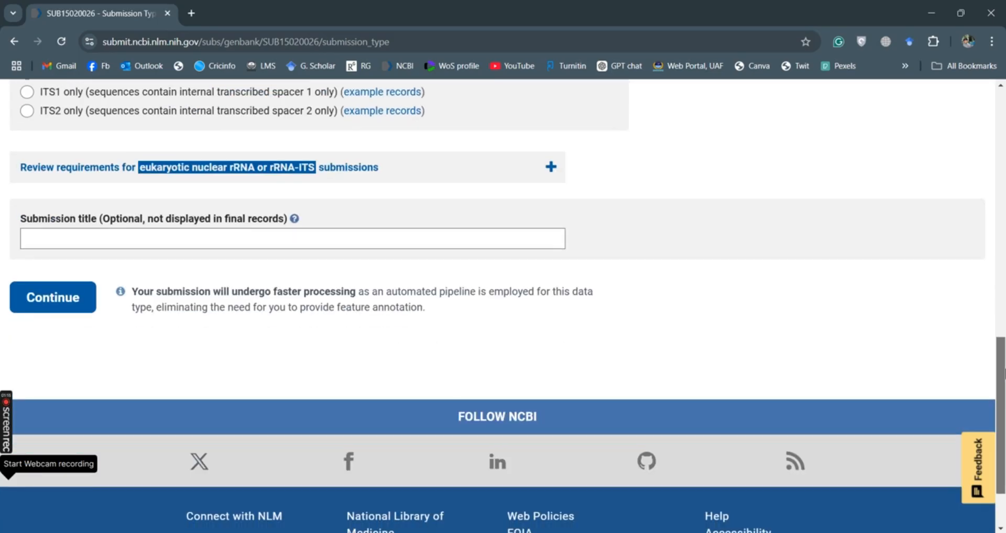
pyautogui.click(37, 308)
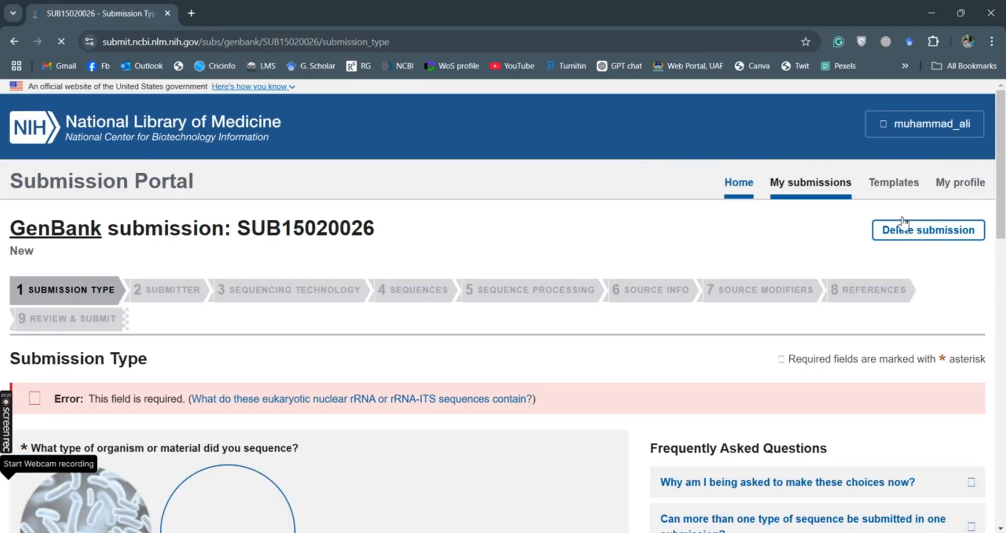
# - Answer the flagged rRNA content question with 'ITS1 only'
pyautogui.moveTo(1003, 126); pyautogui.dragTo(1002, 286)
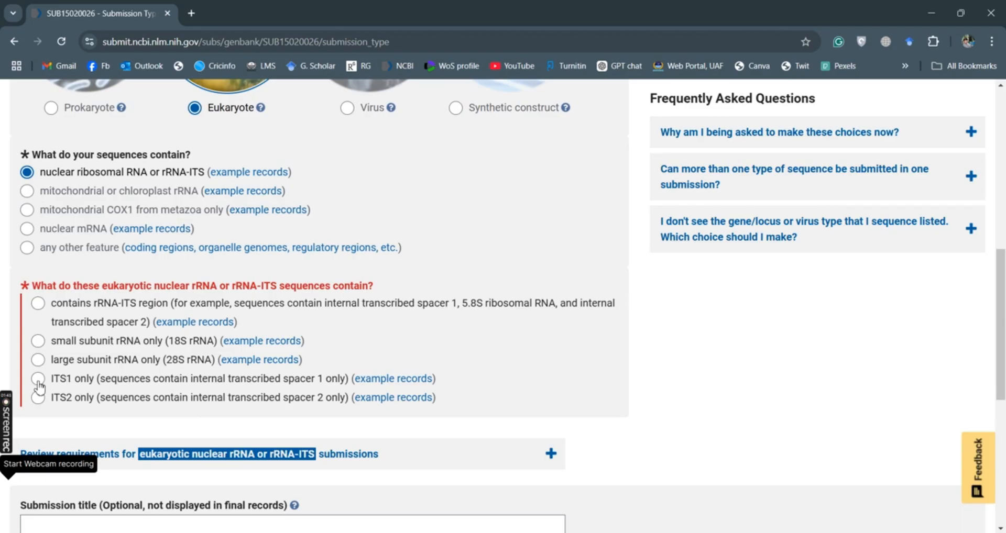
pyautogui.click(38, 385)
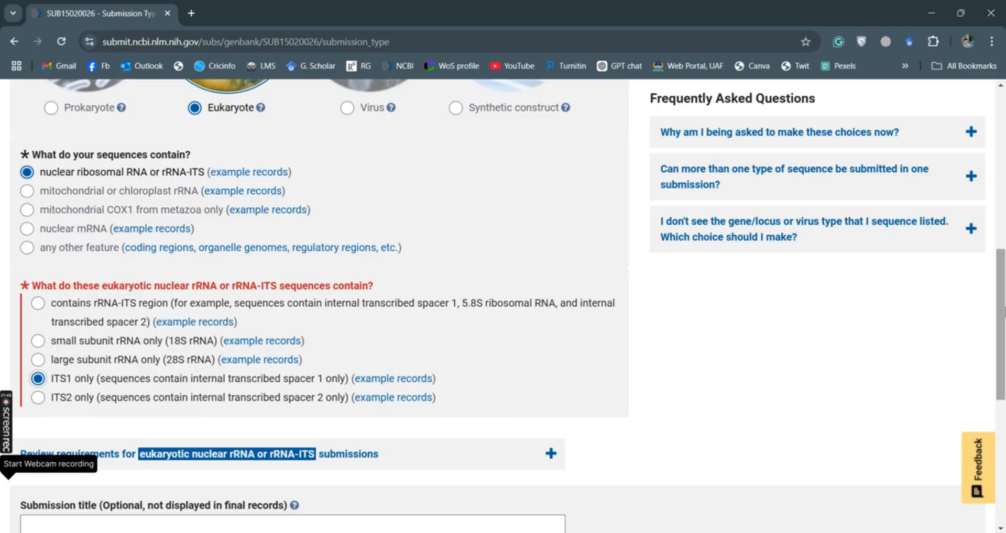
pyautogui.scroll(-3, 1003, 312)
pyautogui.scroll(-1, 345, 282)
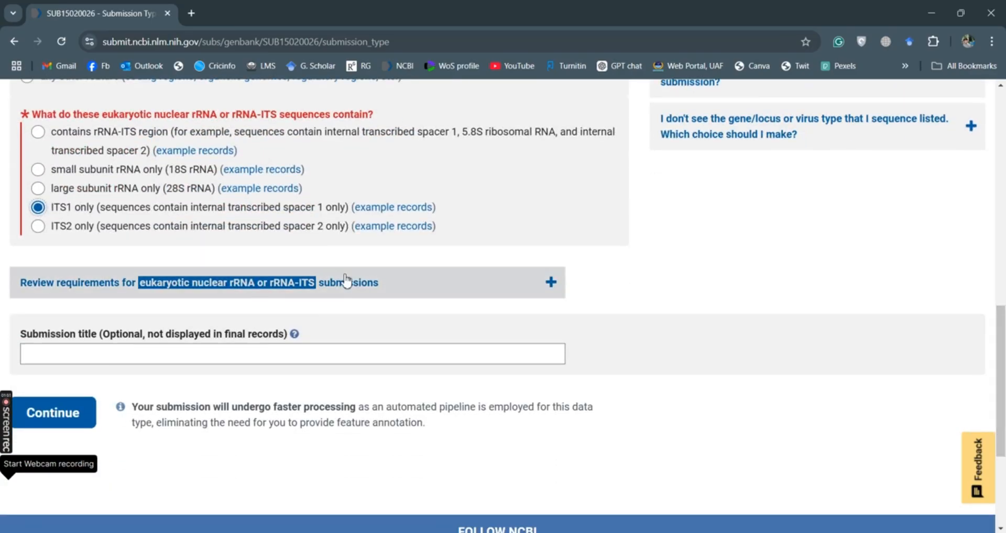
# - Accept the prefilled Submitter affiliation and contact details and advance to Sequencing Technology
pyautogui.click(50, 414)
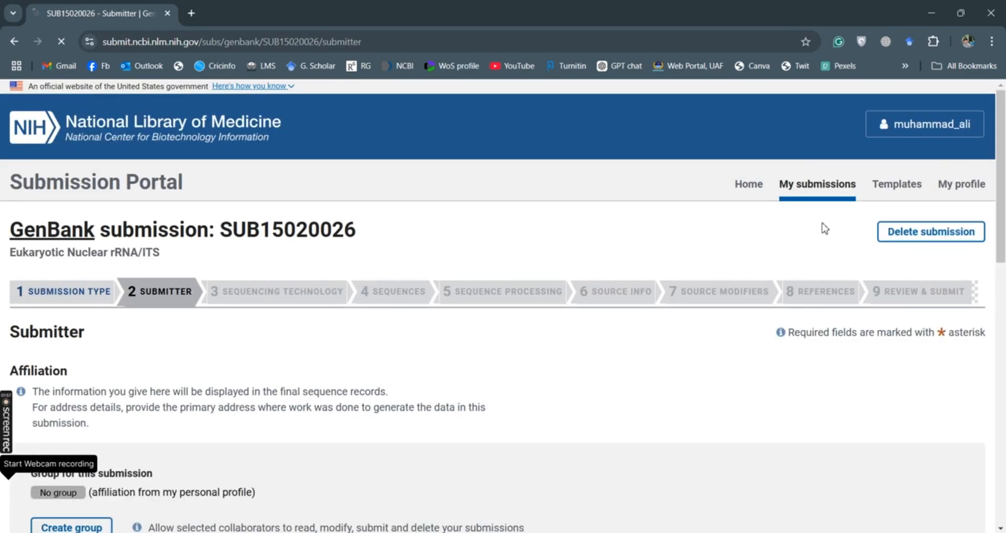
pyautogui.moveTo(1004, 116); pyautogui.dragTo(1001, 160)
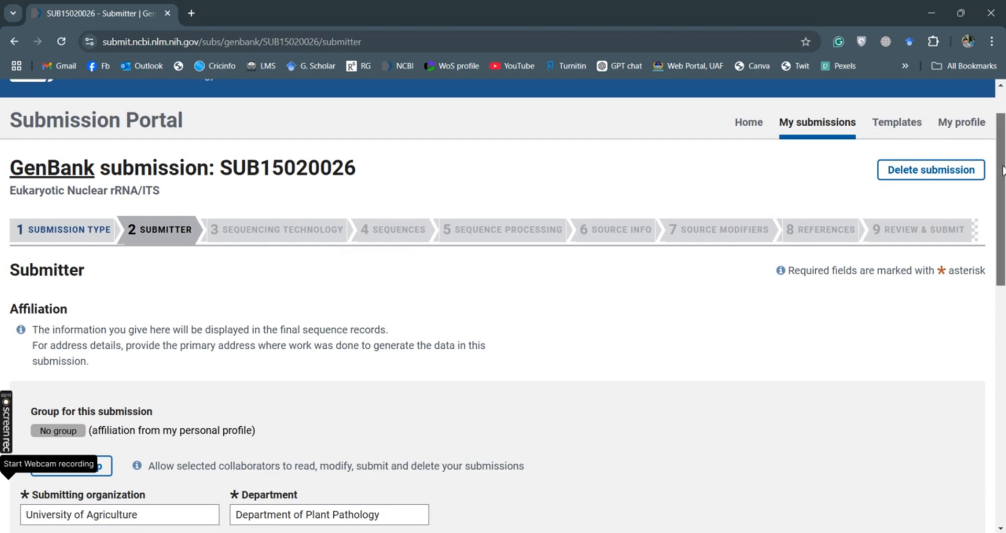
pyautogui.moveTo(1001, 172); pyautogui.dragTo(1003, 395)
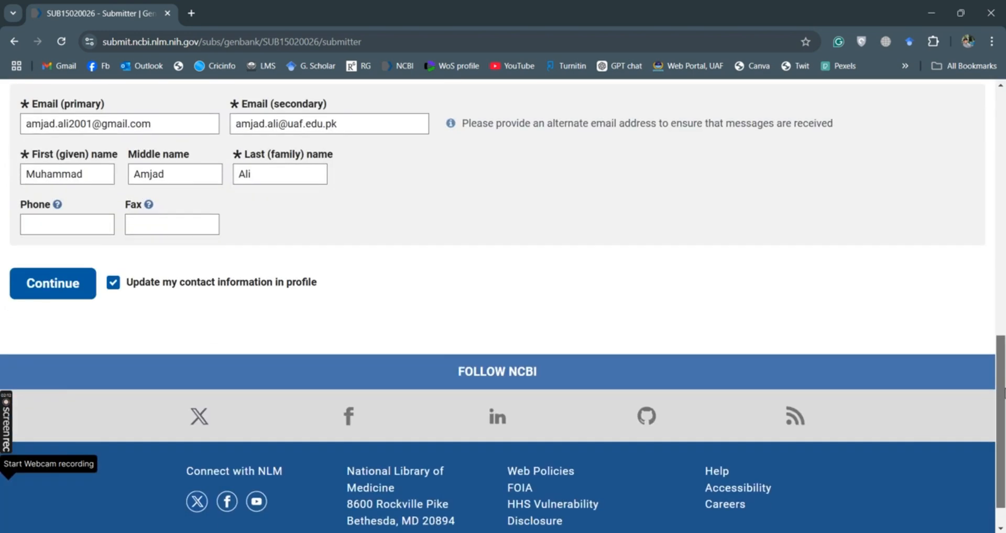
pyautogui.click(62, 286)
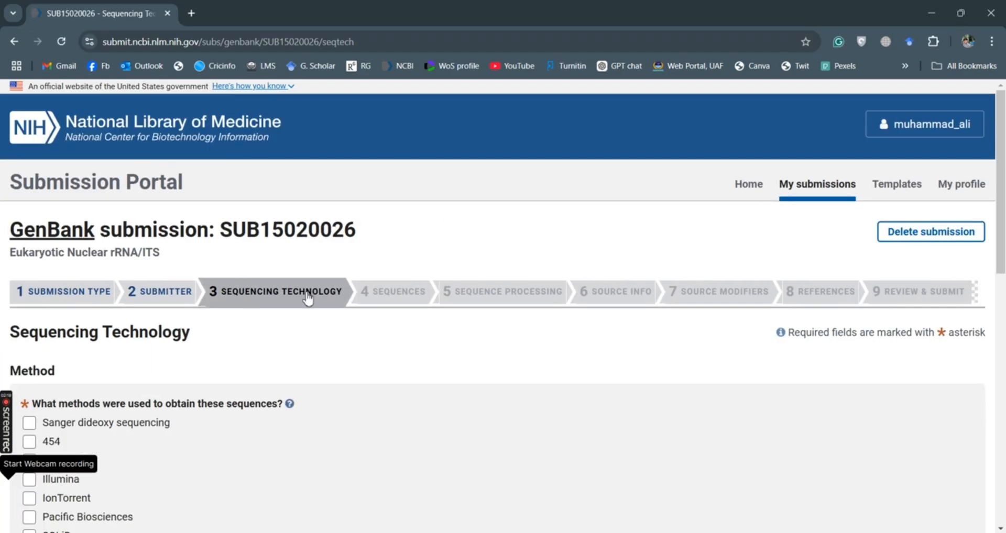
# - Set Sanger dideoxy sequencing with unassembled sequence reads and continue to Sequences
pyautogui.click(29, 424)
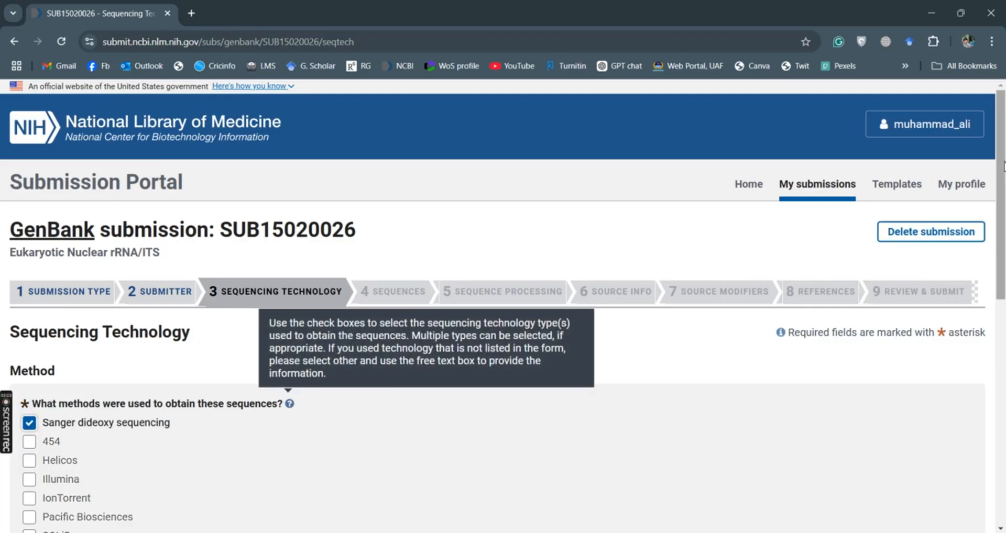
pyautogui.moveTo(1003, 166); pyautogui.dragTo(1005, 305)
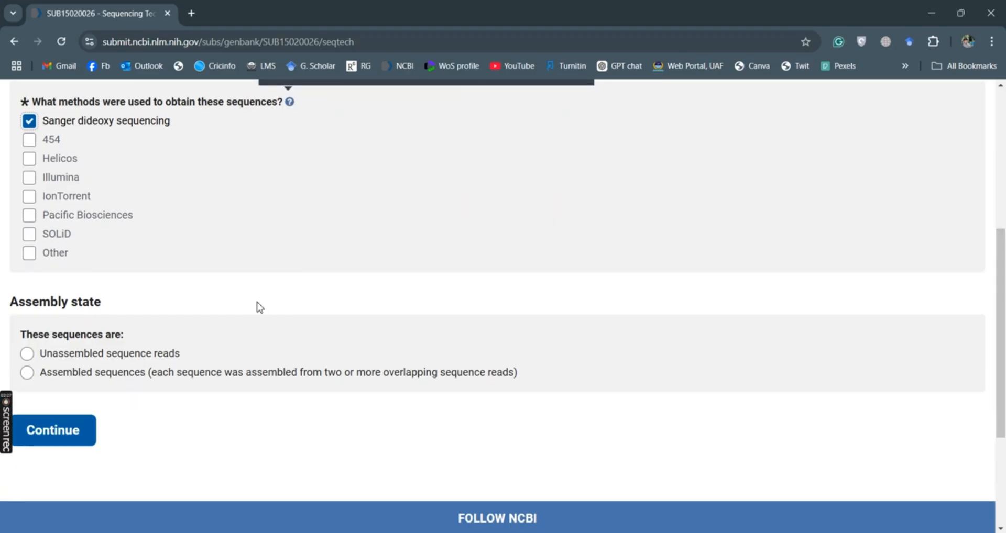
pyautogui.click(27, 356)
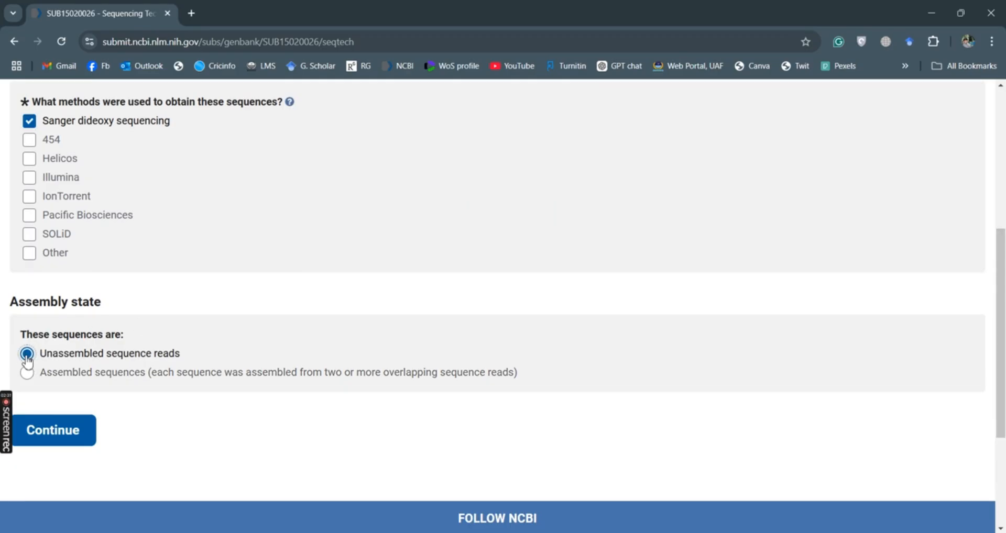
pyautogui.click(78, 432)
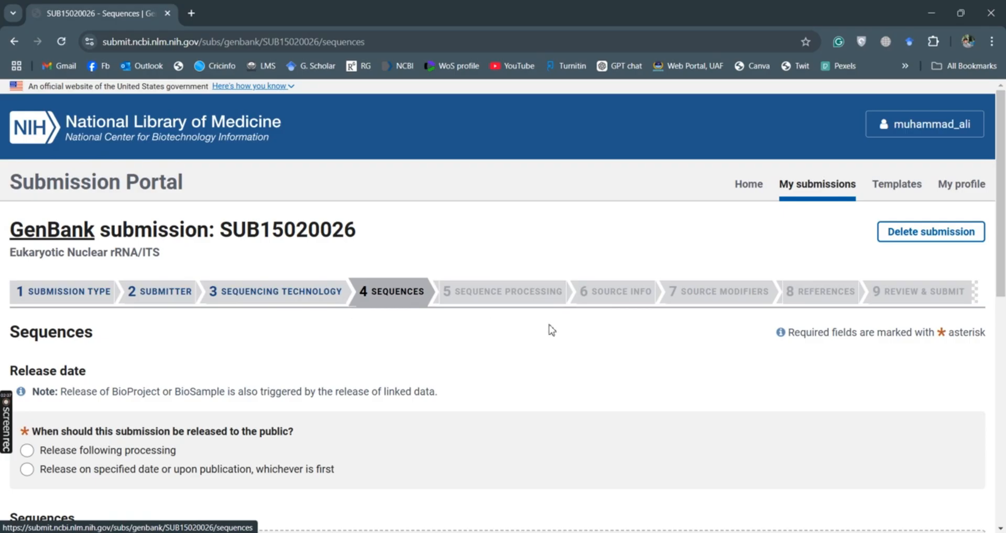
pyautogui.moveTo(1005, 115); pyautogui.dragTo(1004, 265)
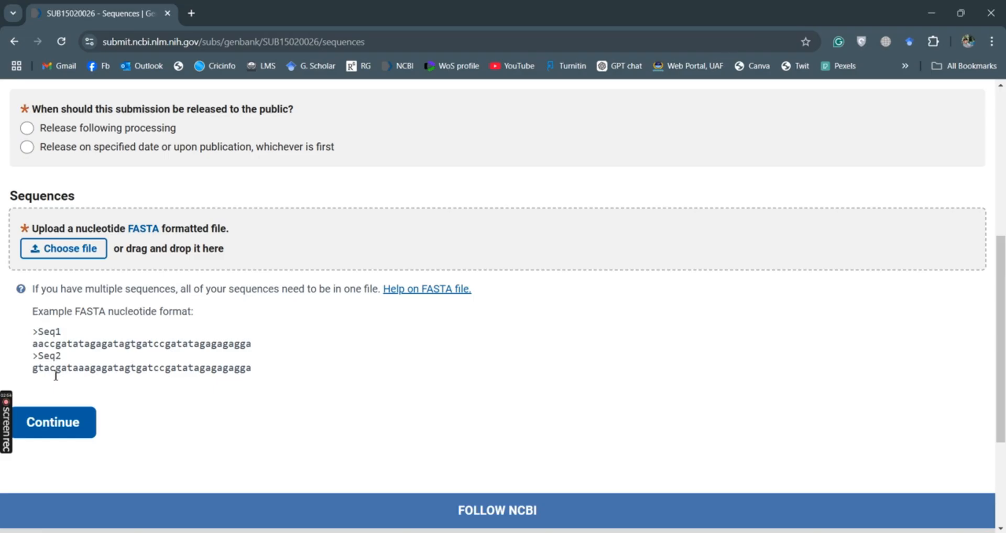
pyautogui.moveTo(8, 425)
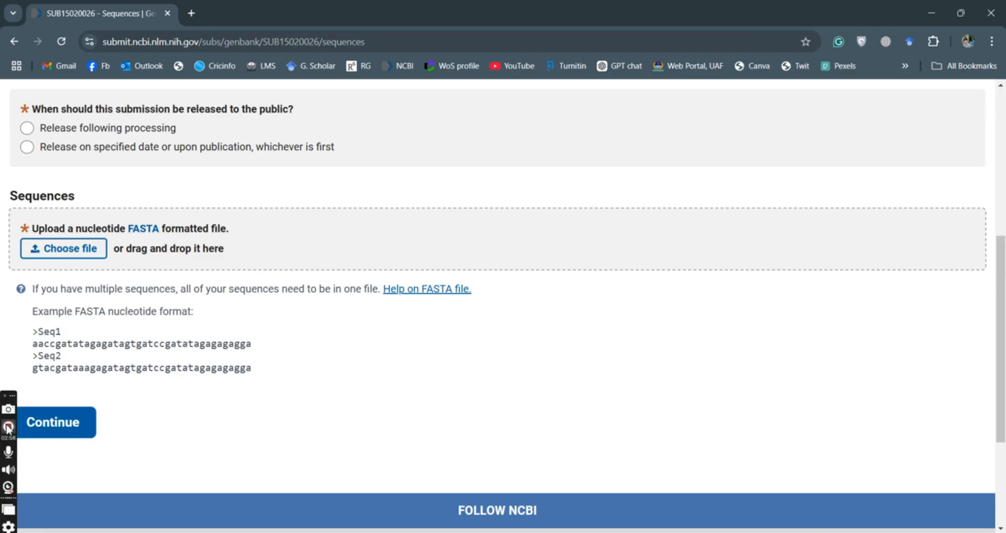
pyautogui.click(8, 429)
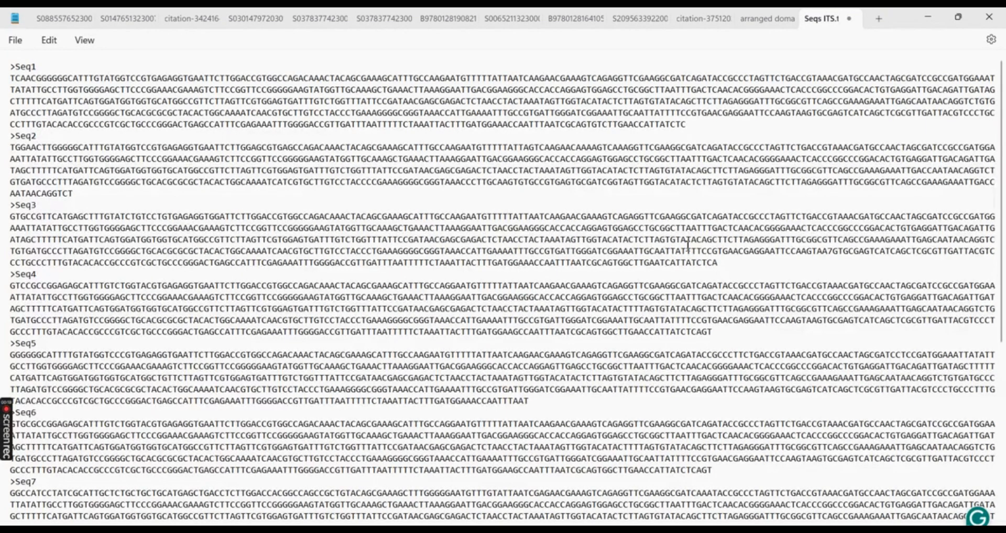
# - Save the Seq1–Seq9 ITS FASTA file in Notepad and return to the browser
pyautogui.moveTo(1003, 116); pyautogui.dragTo(1002, 296)
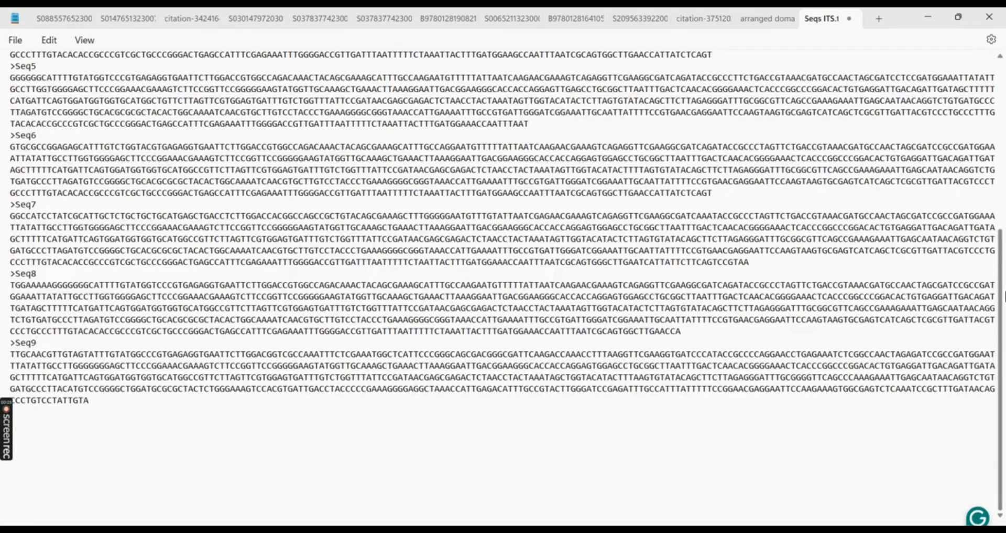
pyautogui.moveTo(1001, 283); pyautogui.dragTo(1002, 92)
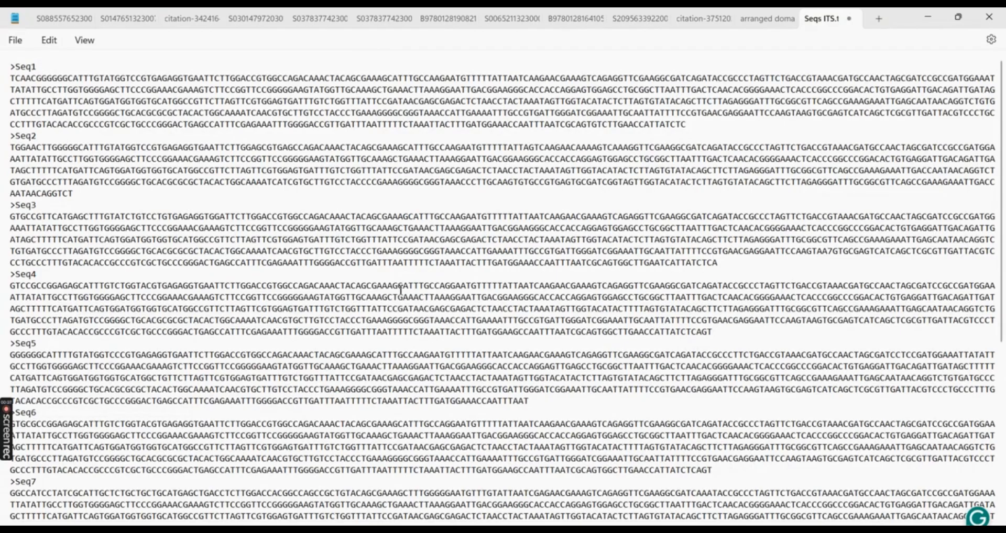
pyautogui.hotkey('ctrl', 's')
pyautogui.click(497, 530)
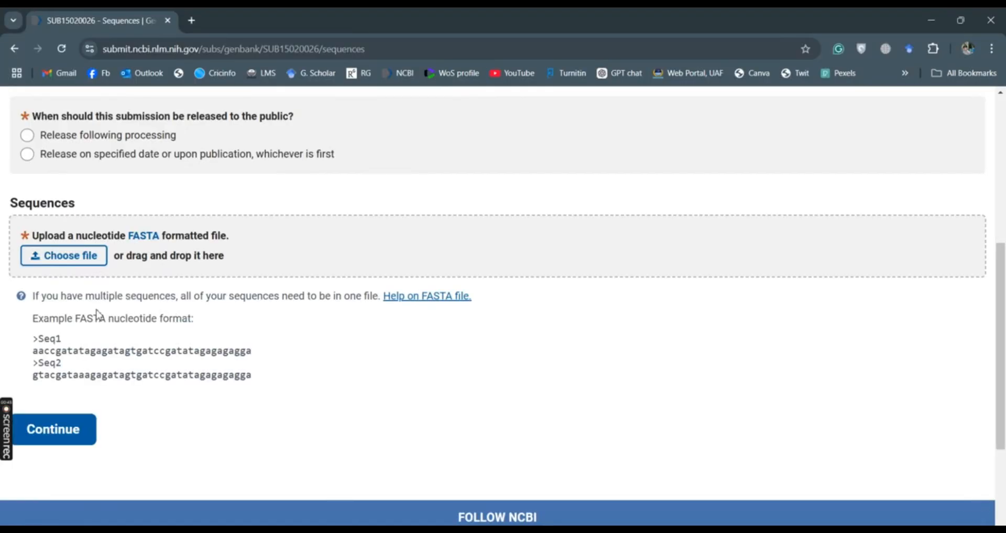
# - Upload Seqs ITS.txt, choose 'Release following processing', and continue to Source Info
pyautogui.click(85, 261)
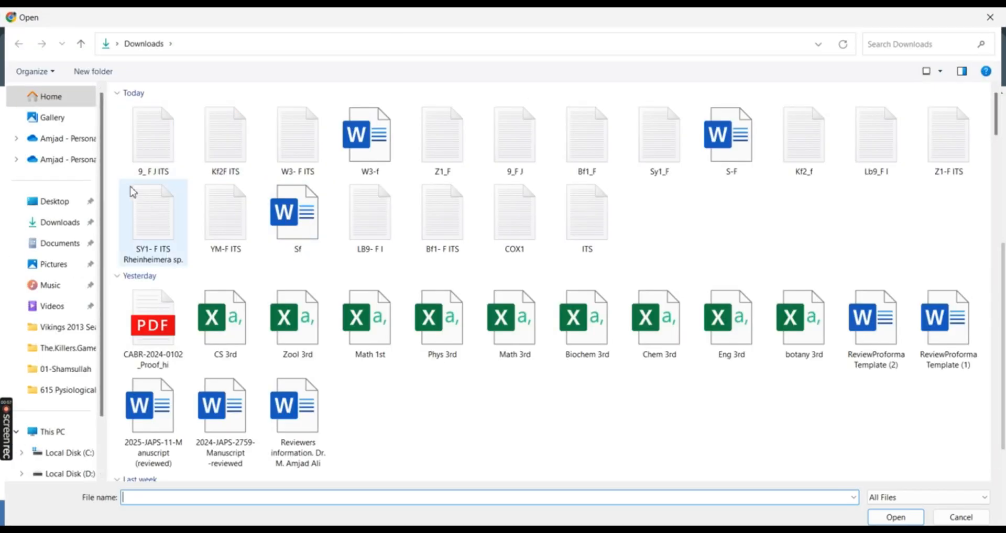
pyautogui.click(81, 373)
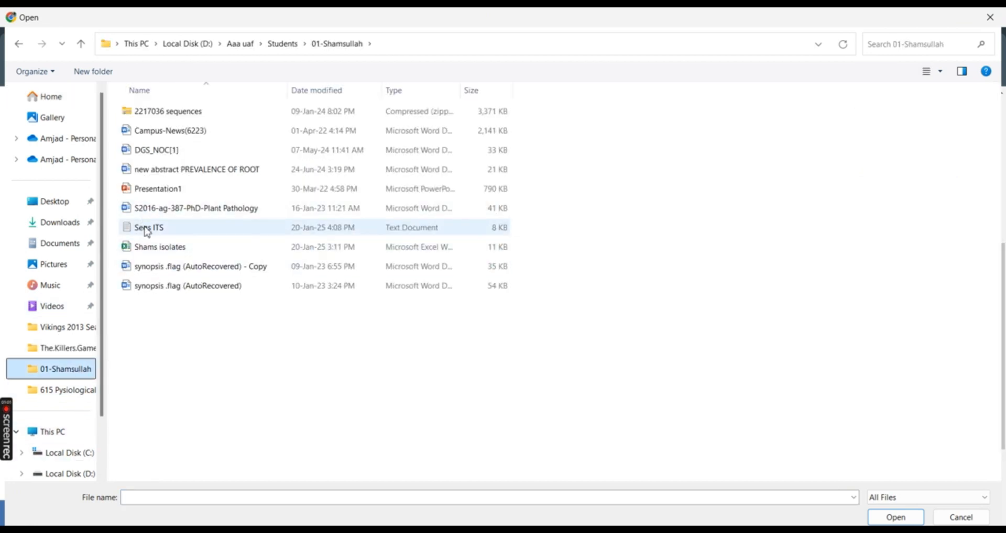
pyautogui.doubleClick(161, 229)
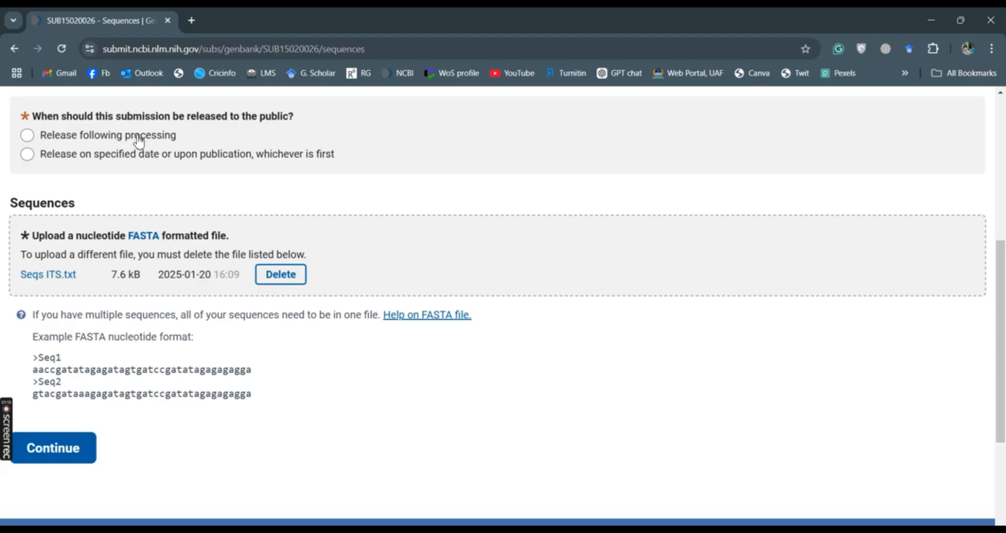
pyautogui.click(28, 137)
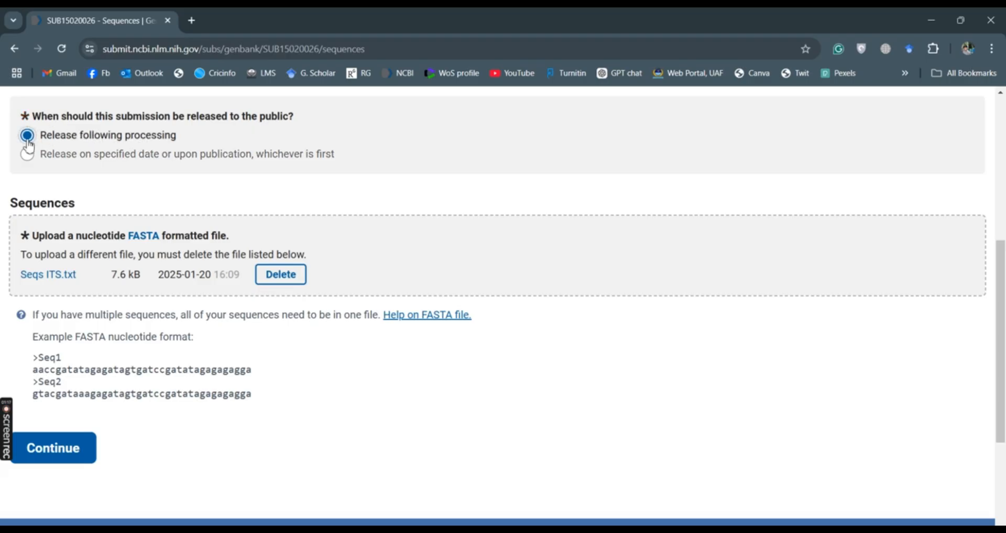
pyautogui.click(66, 449)
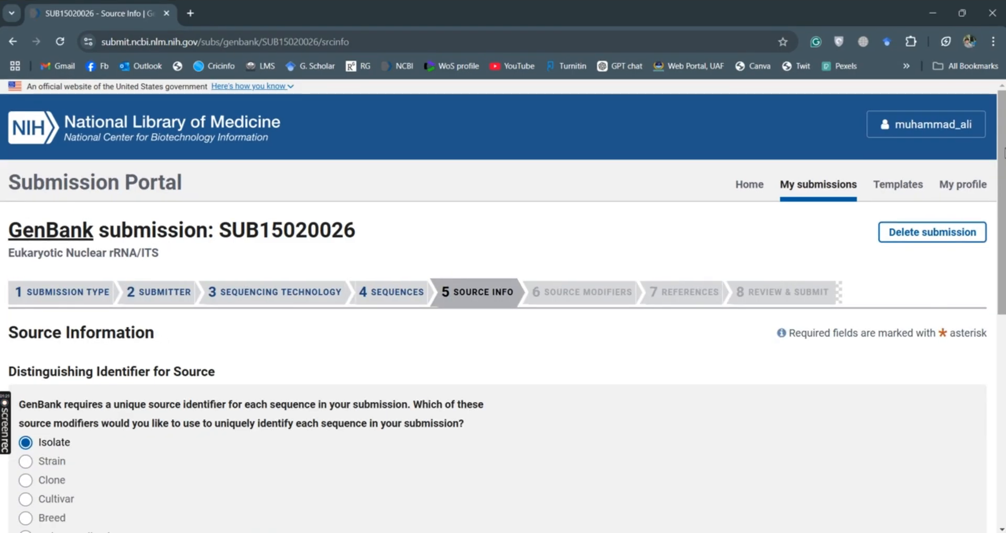
# - Keep Isolate as the unique source identifier and continue to Source Modifiers
pyautogui.scroll(-4, 503, 304)
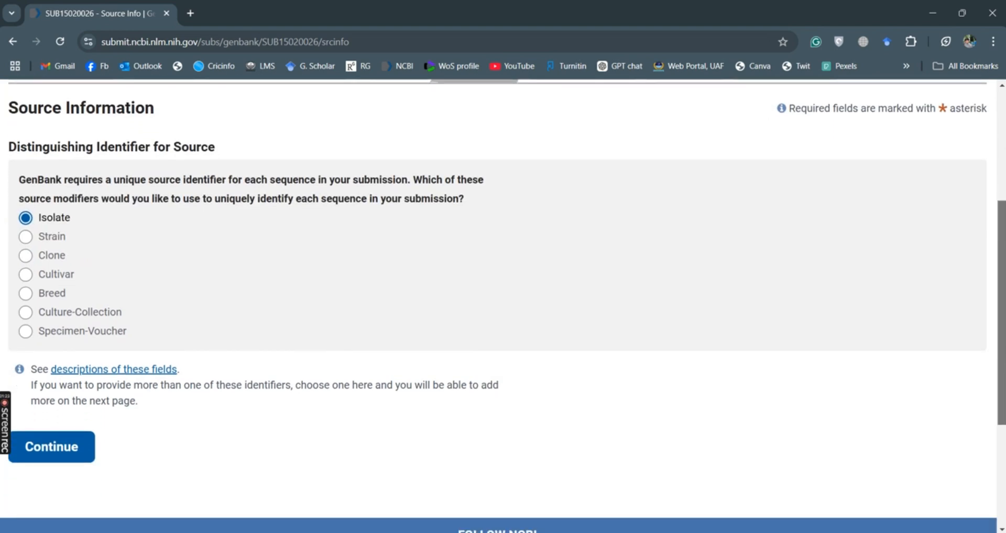
pyautogui.scroll(-1, 502, 304)
pyautogui.scroll(2, 503, 304)
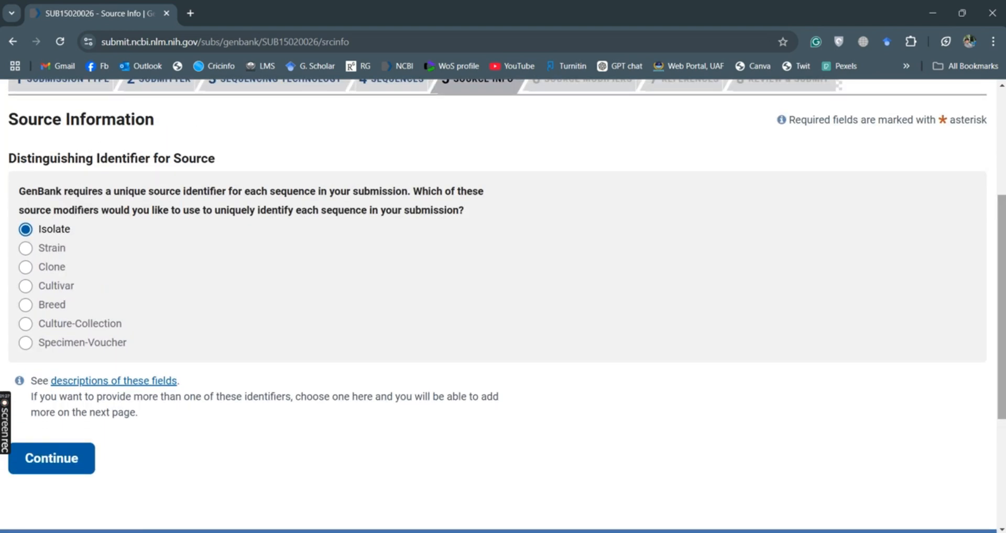
pyautogui.scroll(3, 502, 304)
pyautogui.scroll(-2, 503, 304)
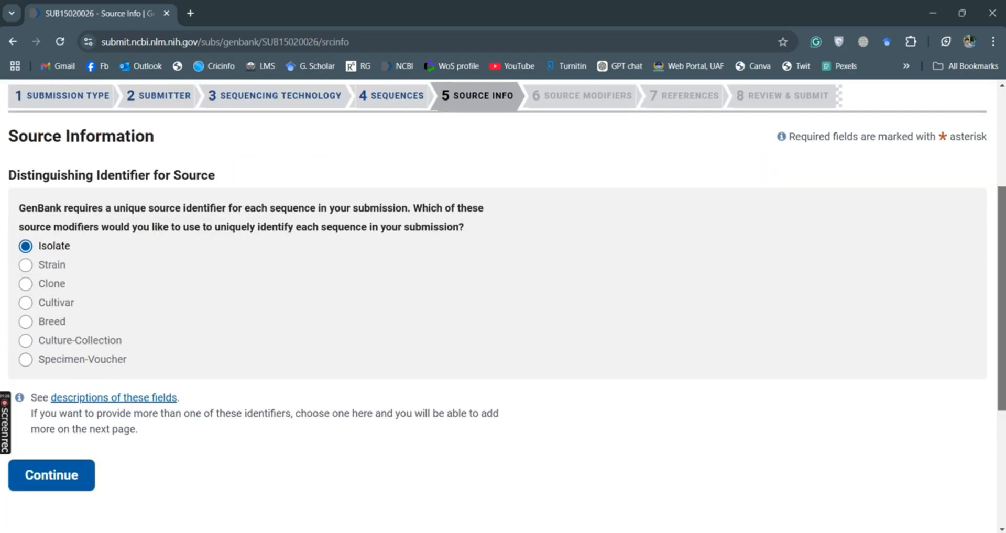
pyautogui.scroll(-2, 502, 307)
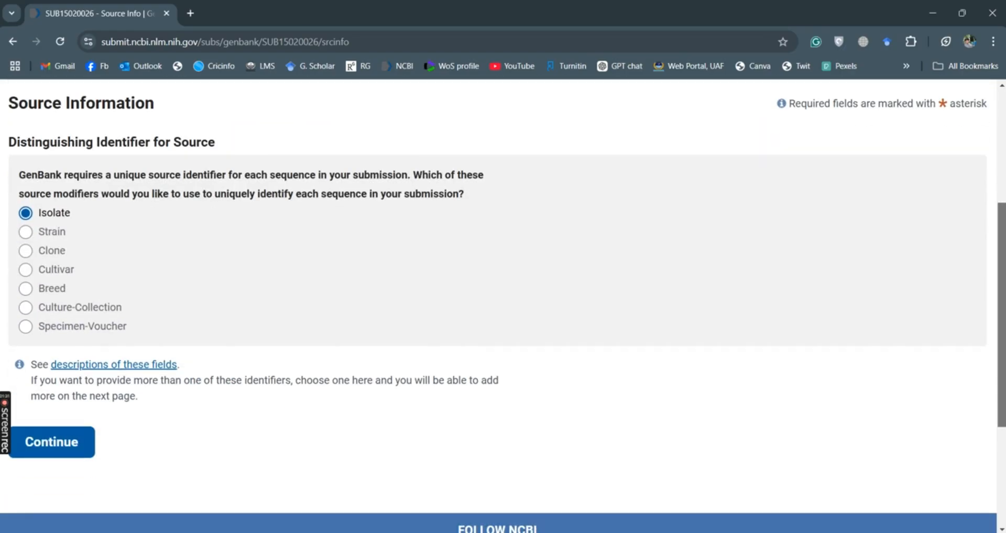
pyautogui.scroll(2, 502, 305)
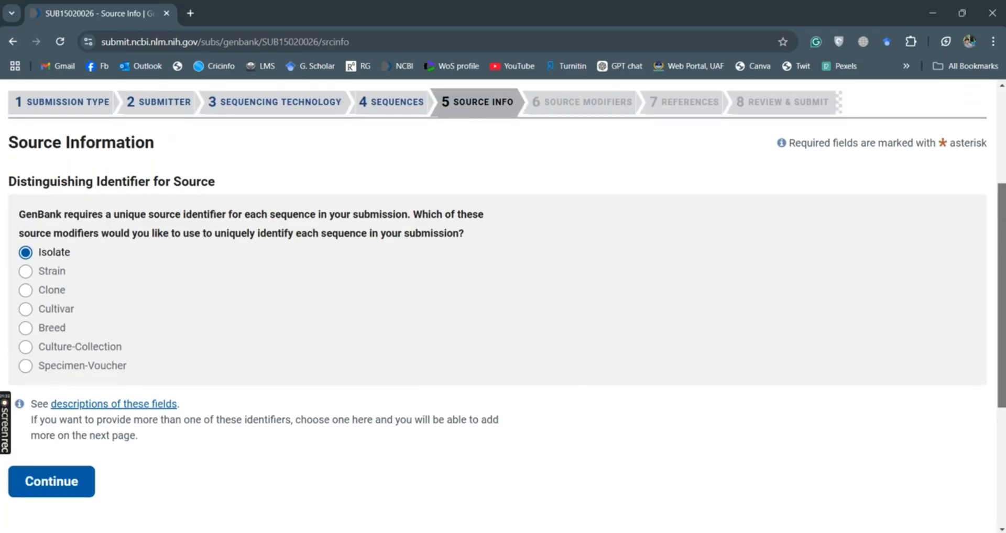
pyautogui.scroll(-1, 503, 305)
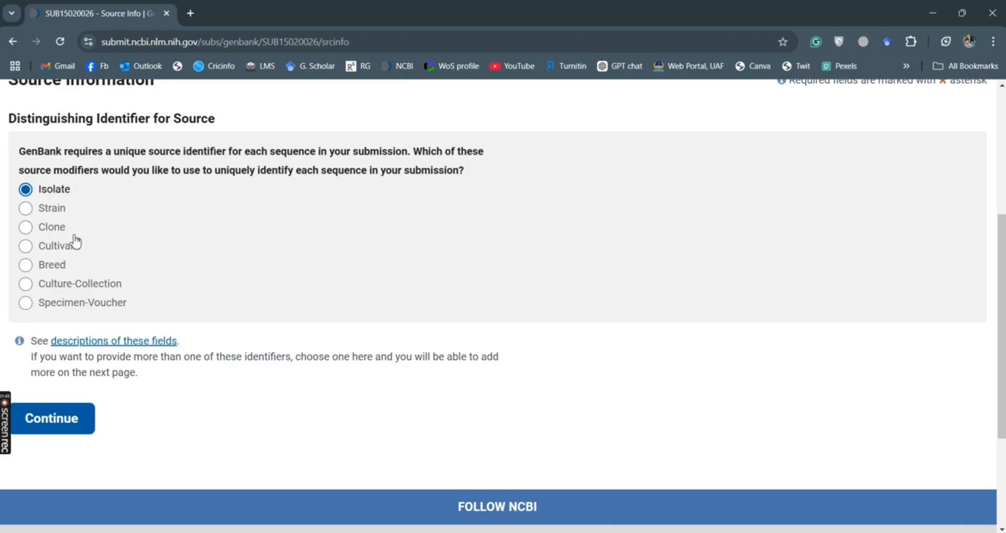
pyautogui.click(81, 435)
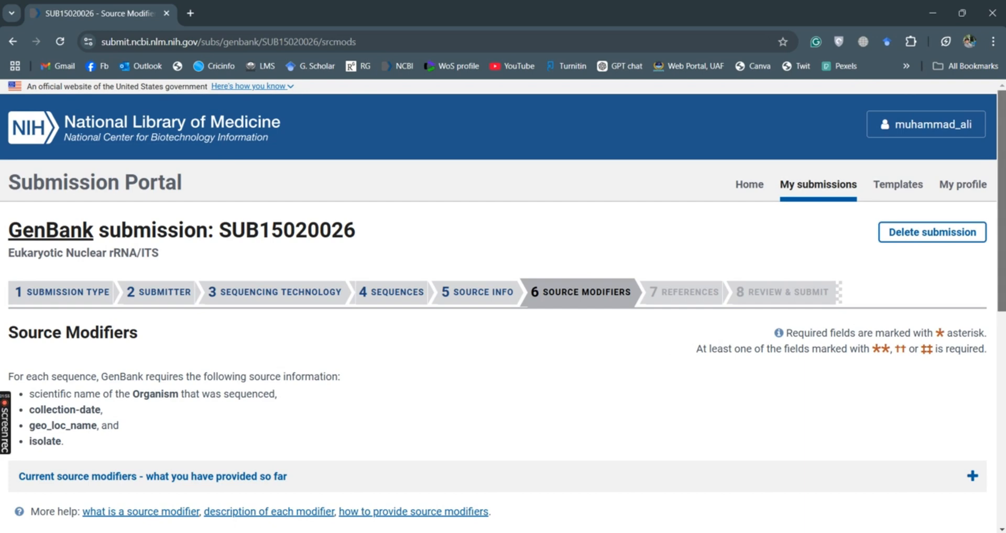
# - Choose 'Use an editable table' for source modifiers and select the first Organism cell
pyautogui.scroll(-4, 503, 306)
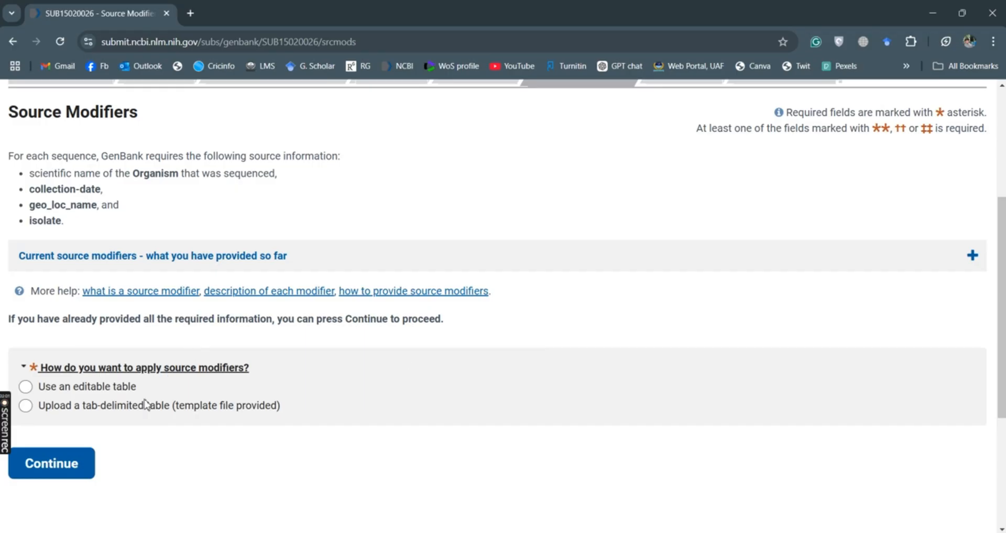
pyautogui.click(27, 386)
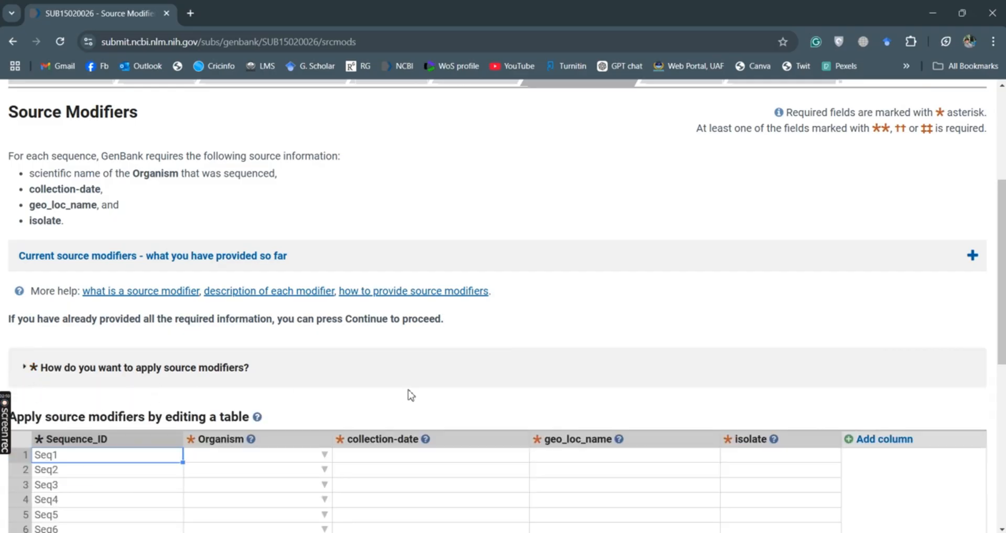
pyautogui.click(1003, 160)
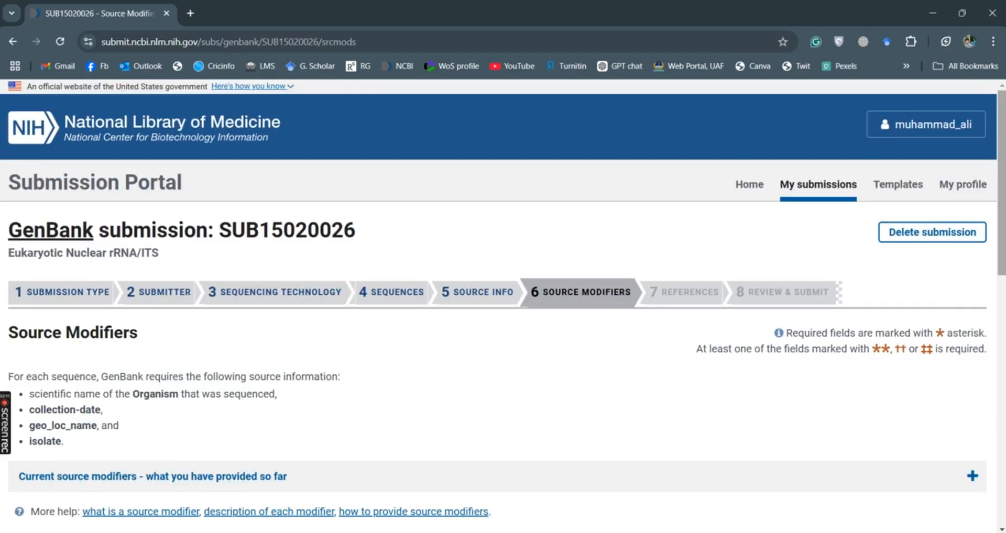
pyautogui.moveTo(1003, 160); pyautogui.dragTo(1003, 318)
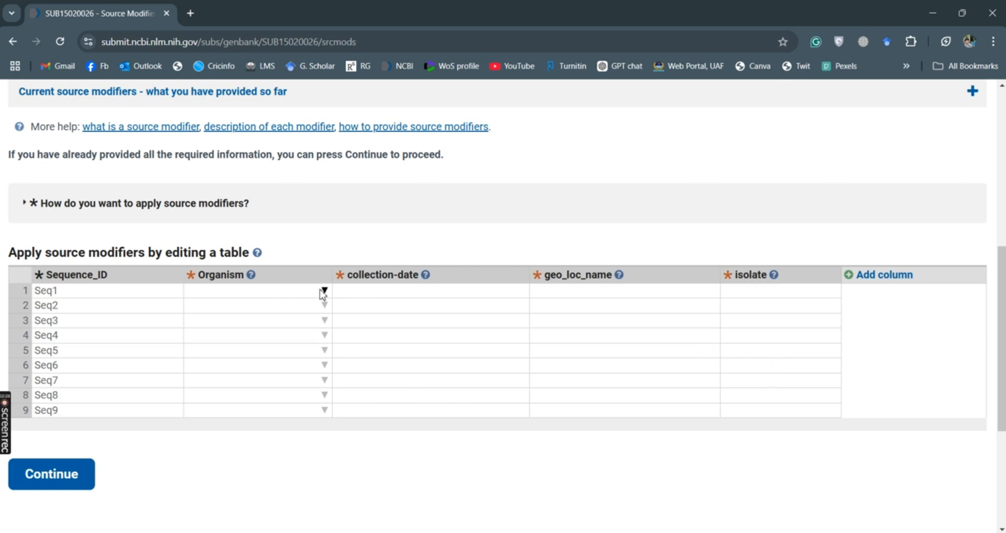
pyautogui.click(218, 295)
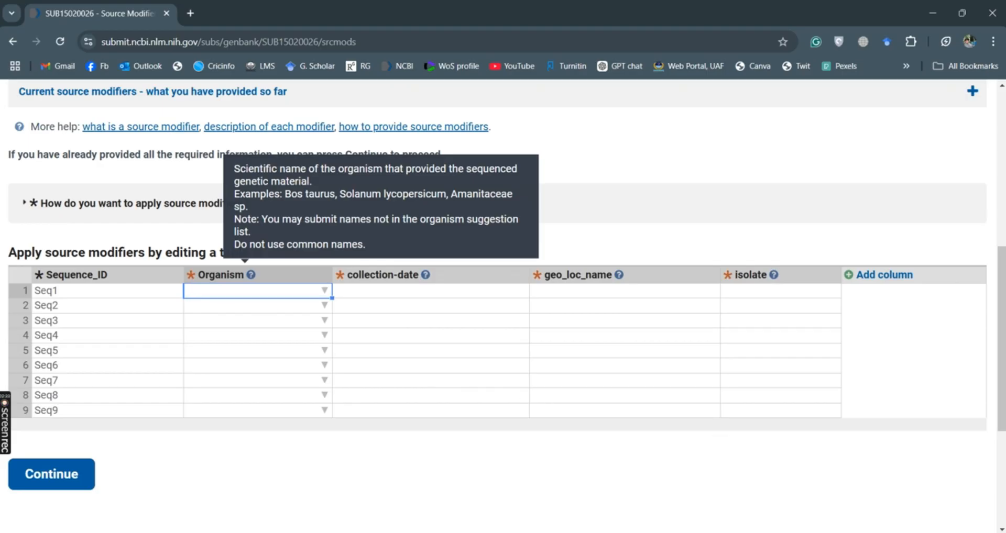
# - Copy the Seq1–Seq9 specimen voucher codes (B2:B10) from the Shams isolates sheet
pyautogui.moveTo(756, 532)
pyautogui.click(756, 485)
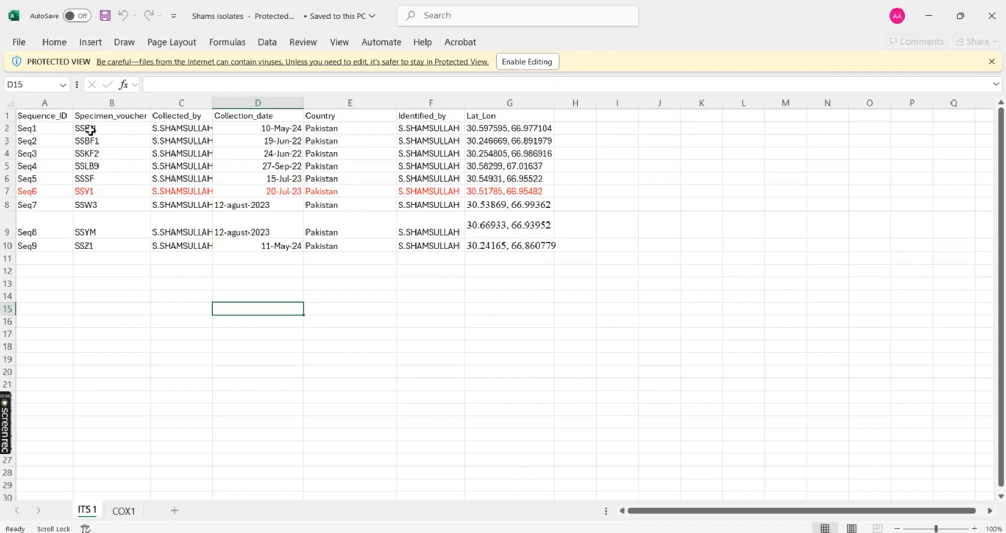
pyautogui.moveTo(90, 131); pyautogui.dragTo(111, 243)
pyautogui.hotkey('ctrl', 'c')
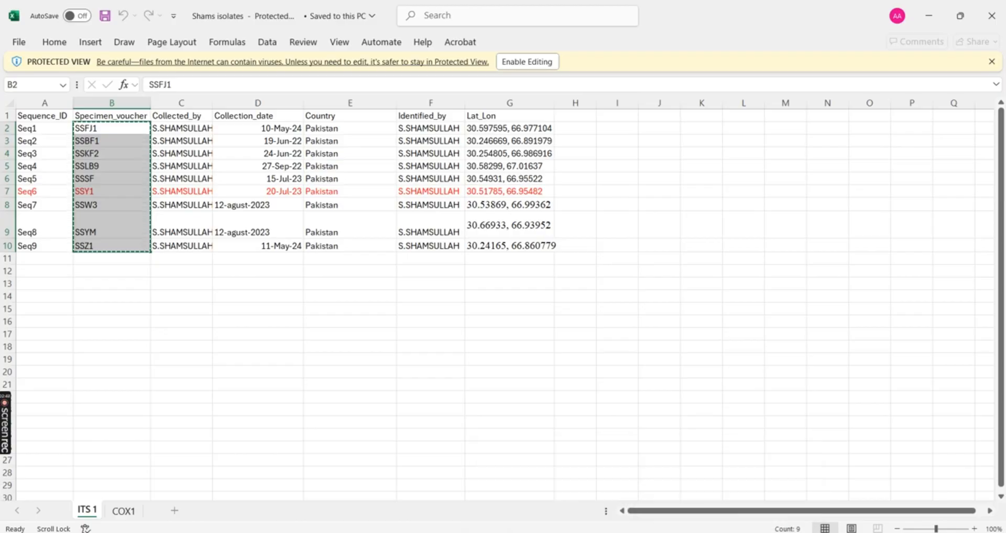
pyautogui.click(524, 532)
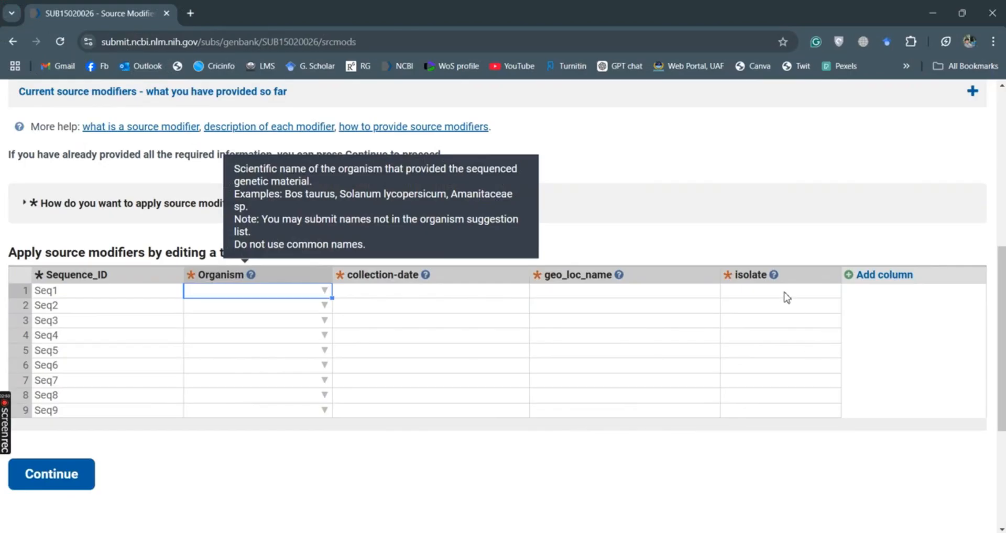
# - Paste the voucher codes into the isolate column and fill the remaining Seq1–Seq9 modifier columns
pyautogui.click(785, 295)
pyautogui.hotkey('ctrl', 'v')
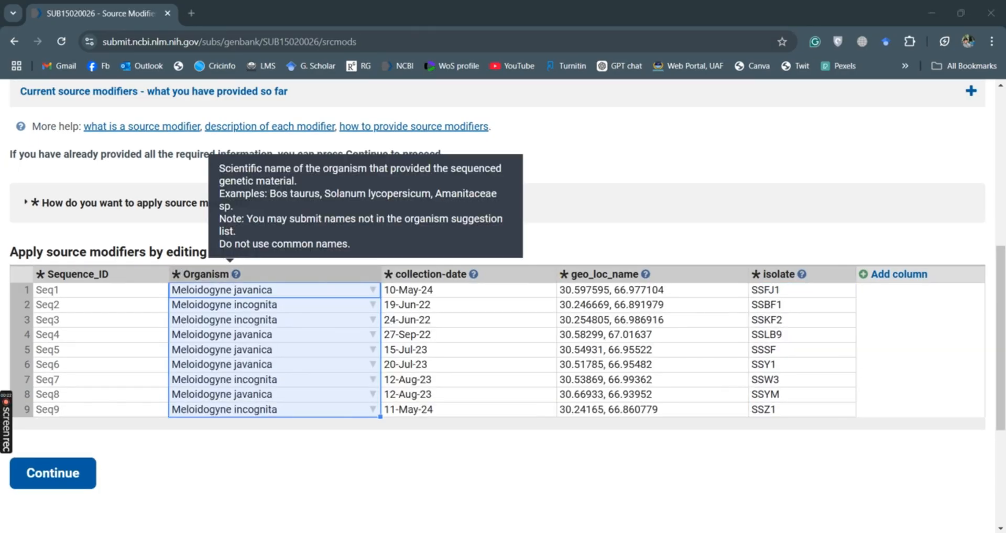
pyautogui.hotkey('alt', 'Tab')
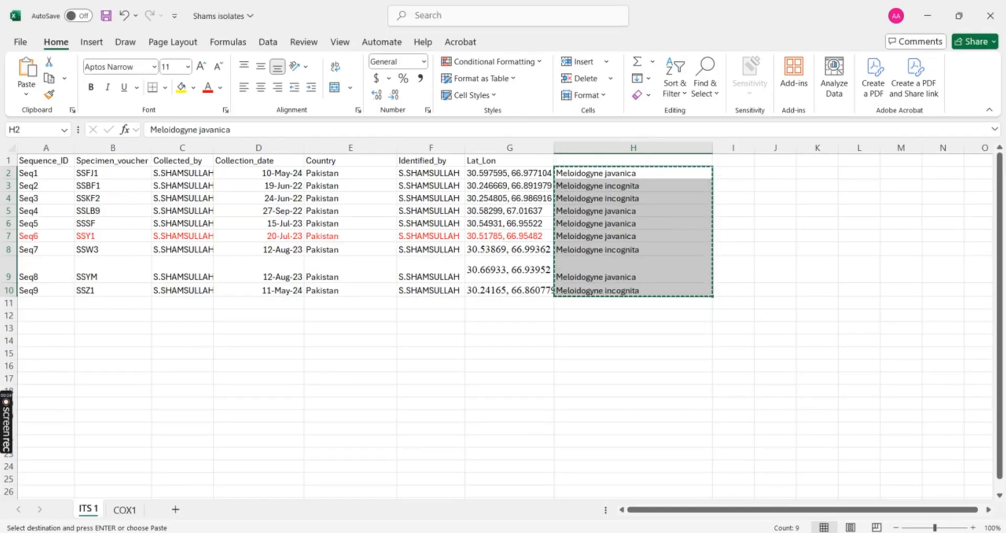
pyautogui.hotkey('alt', 'Tab')
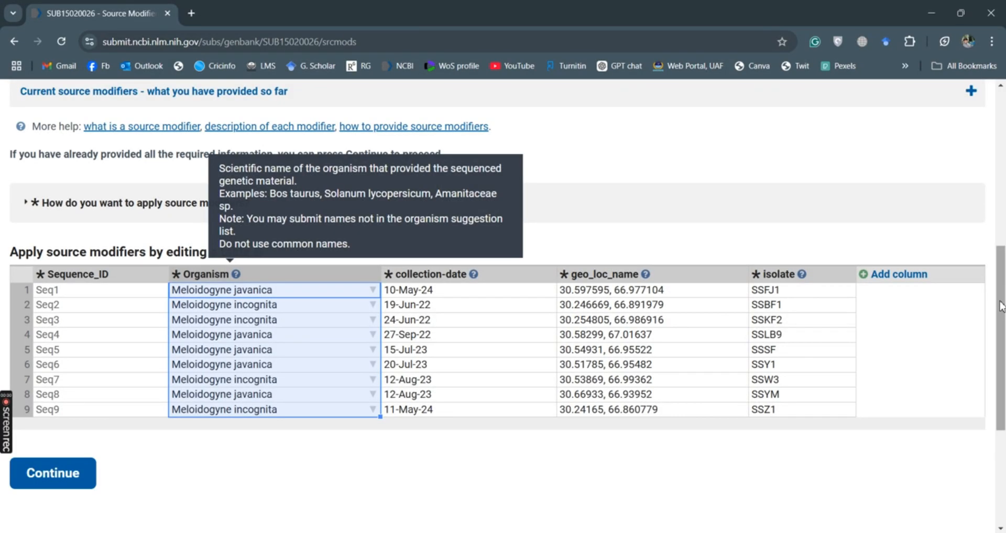
pyautogui.moveTo(1001, 319)
pyautogui.mouseDown()
pyautogui.moveTo(1001, 361)
pyautogui.moveTo(998, 218)
pyautogui.moveTo(1001, 329)
pyautogui.moveTo(1003, 311)
pyautogui.mouseUp()
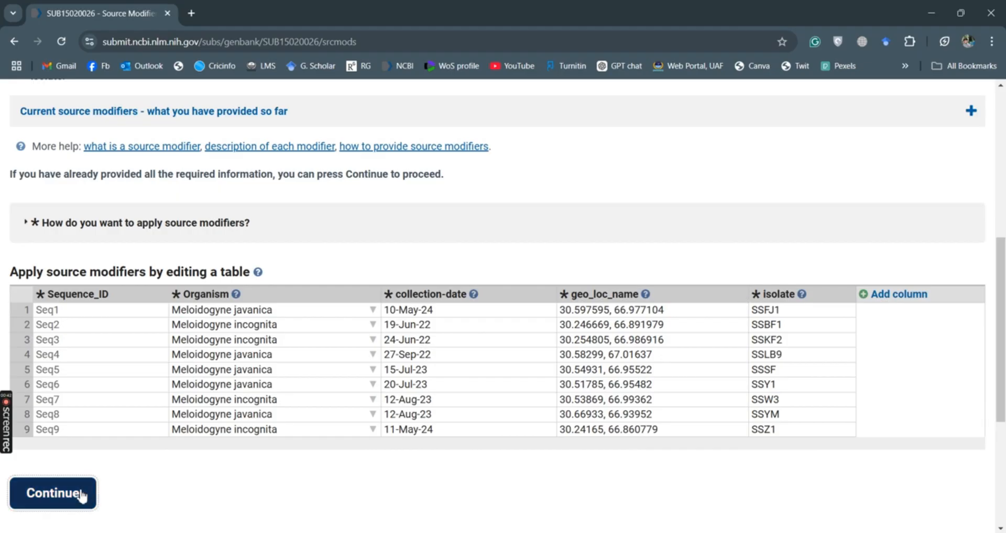
# - Submit the source modifier table and review the unrecognized coordinate geo_loc_name warning
pyautogui.click(84, 495)
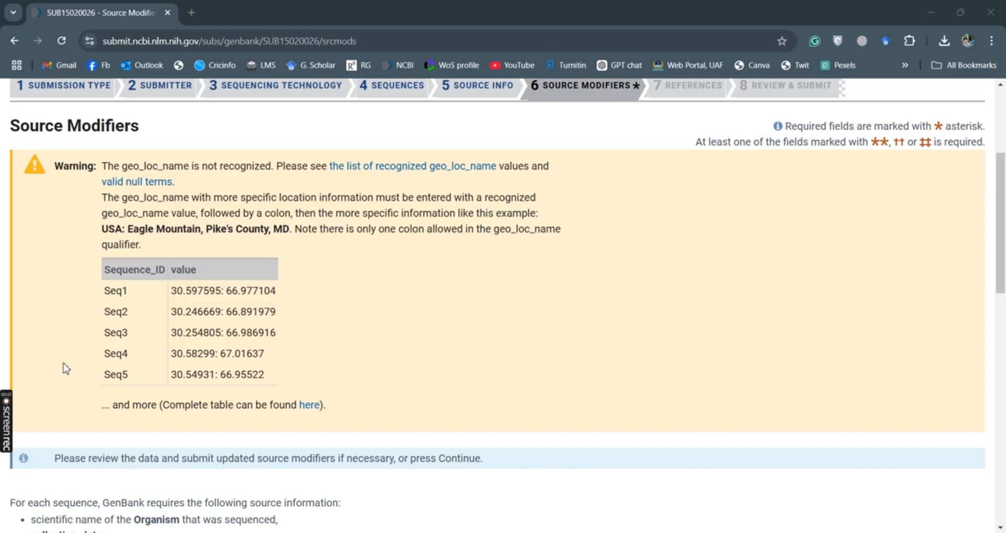
pyautogui.moveTo(4, 419)
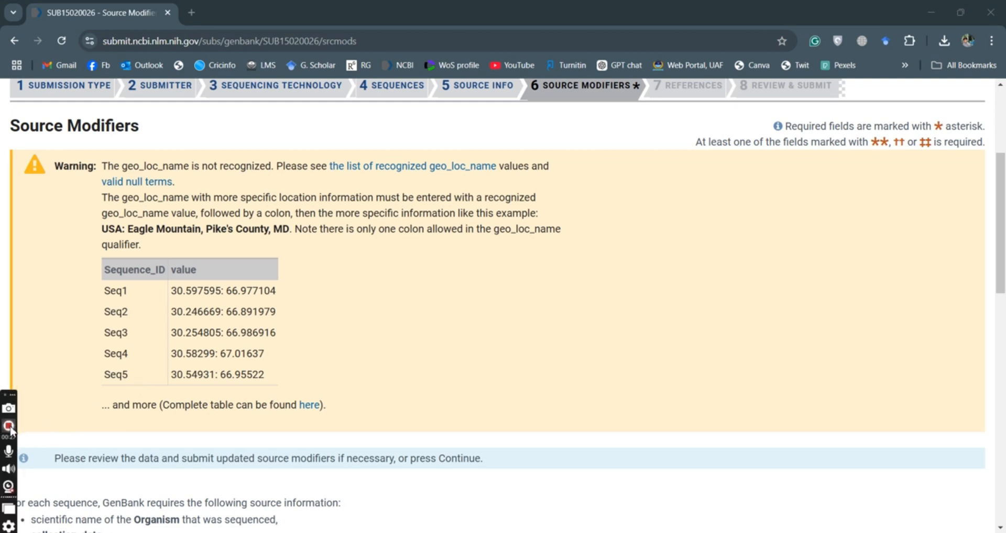
pyautogui.click(9, 427)
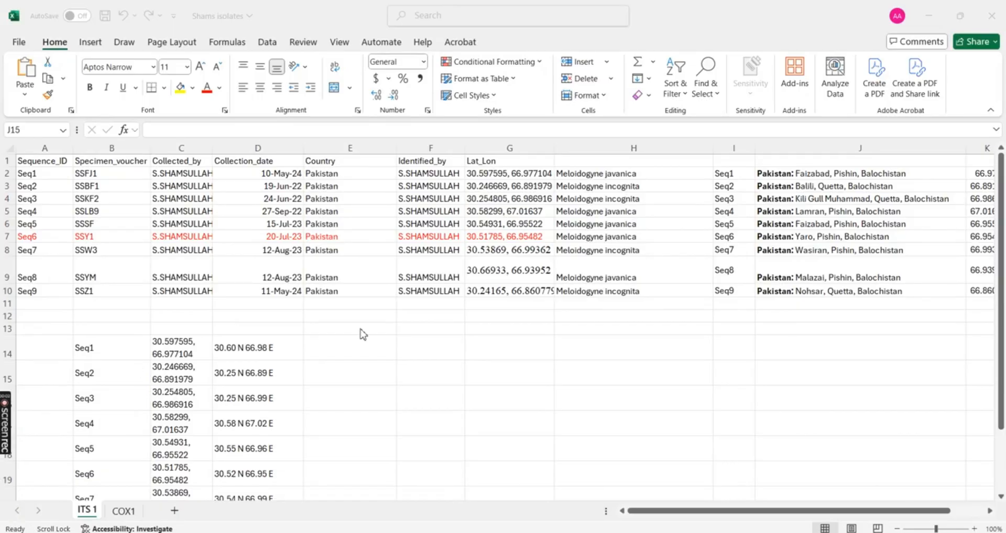
# - Copy the nine Pakistan location names (J2:J10) from Excel and return to the source modifier table
pyautogui.click(782, 180)
pyautogui.moveTo(783, 178); pyautogui.dragTo(789, 288)
pyautogui.hotkey('ctrl', 'c')
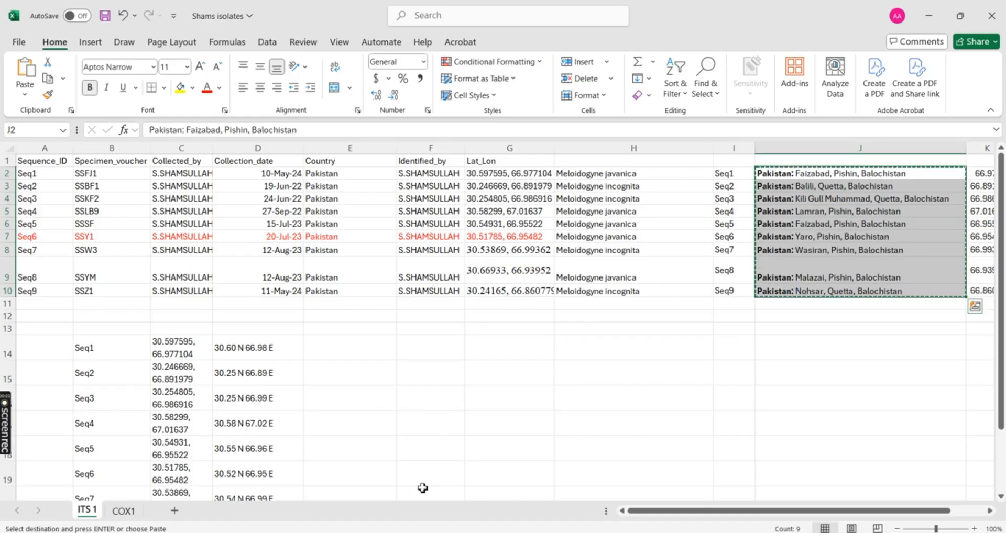
pyautogui.hotkey('alt', 'Tab')
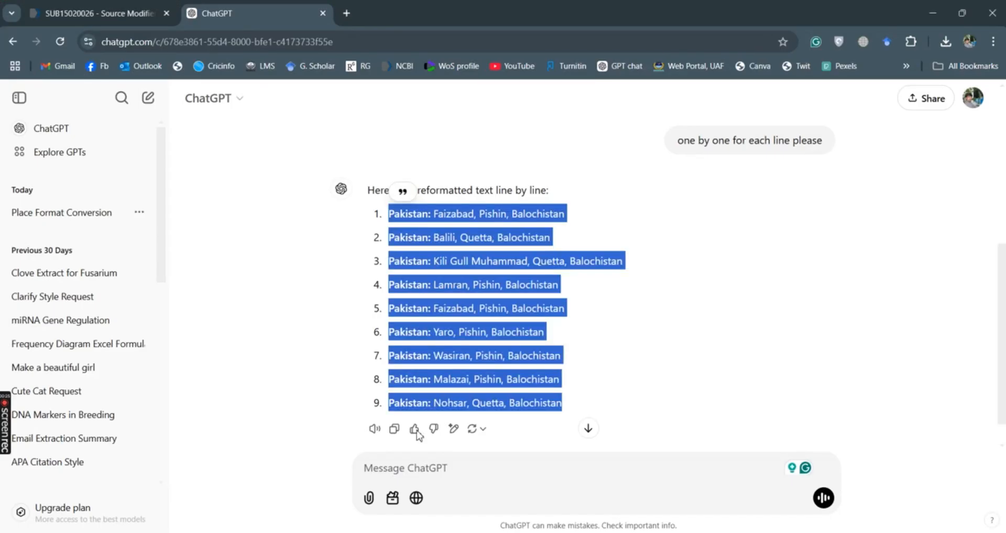
pyautogui.click(141, 15)
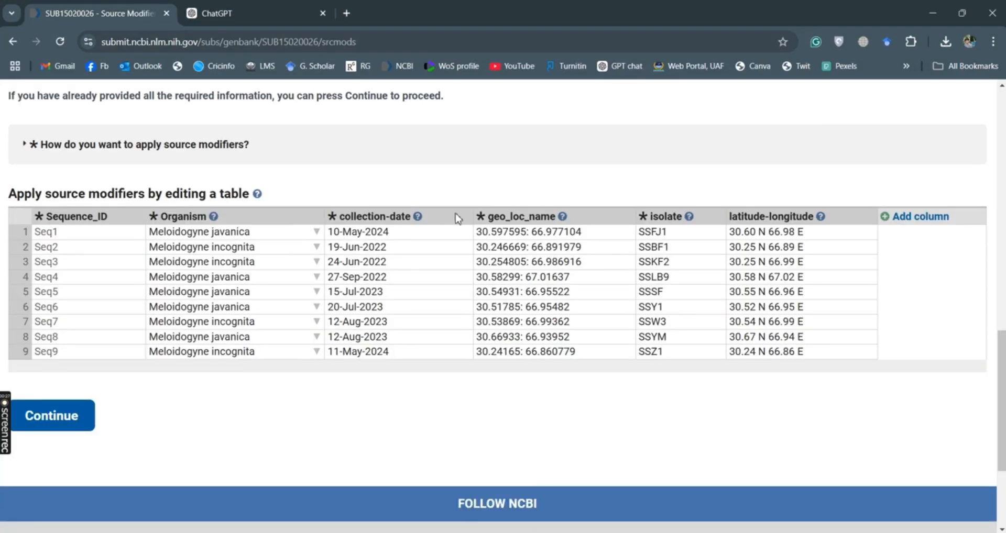
# - Paste the location names into the geo_loc_name column and save the source modifiers
pyautogui.click(512, 234)
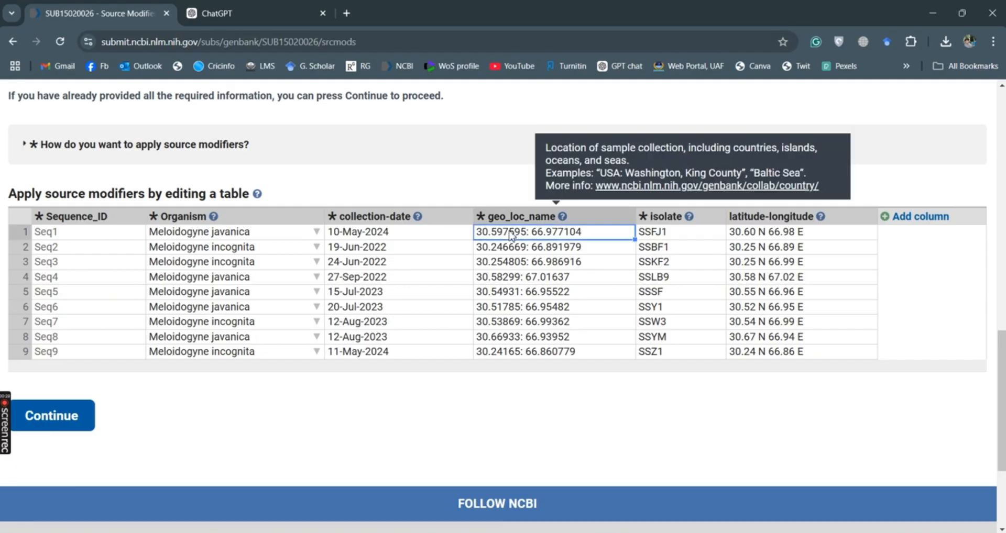
pyautogui.hotkey('ctrl', 'v')
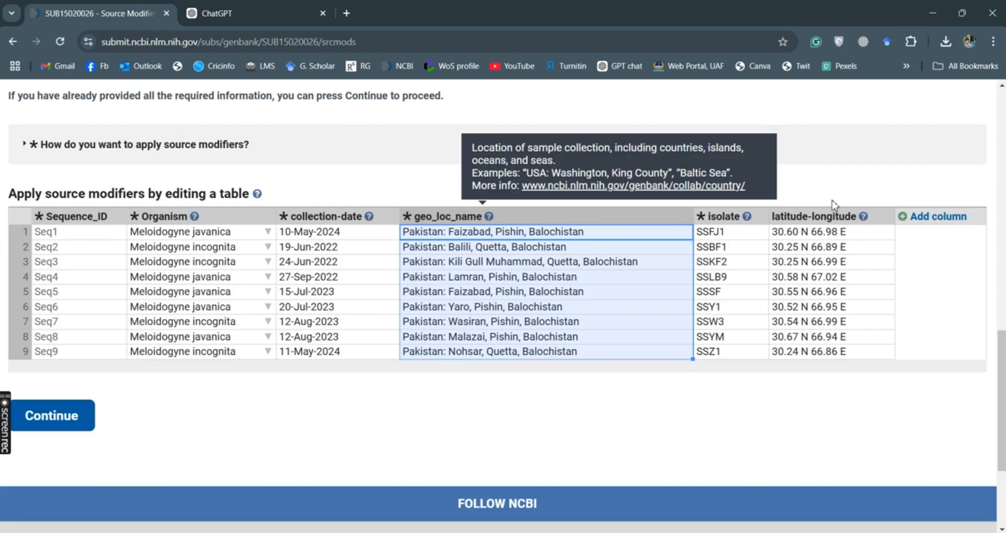
pyautogui.click(57, 436)
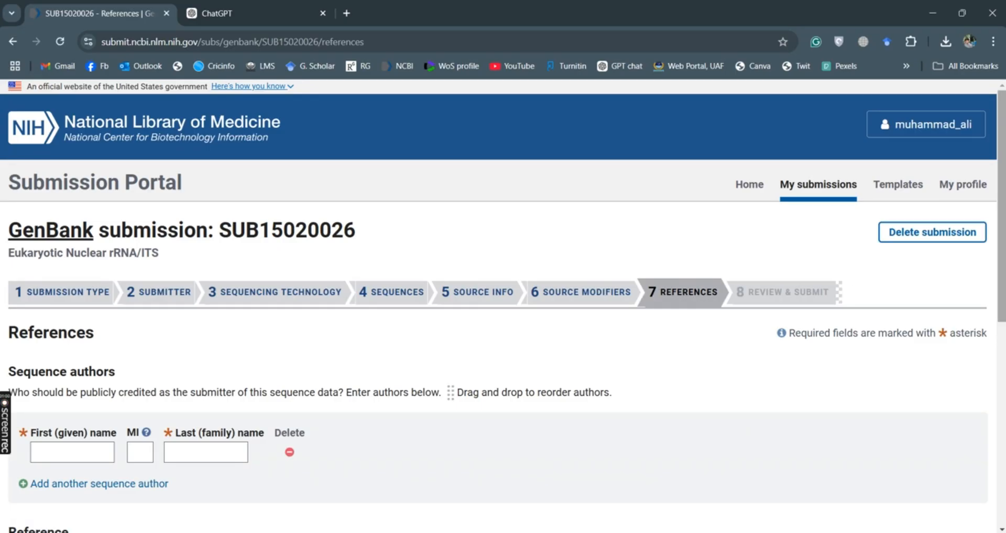
# - Enter the first sequence author's given and family names, then add a second author row
pyautogui.scroll(-4, 1001, 230)
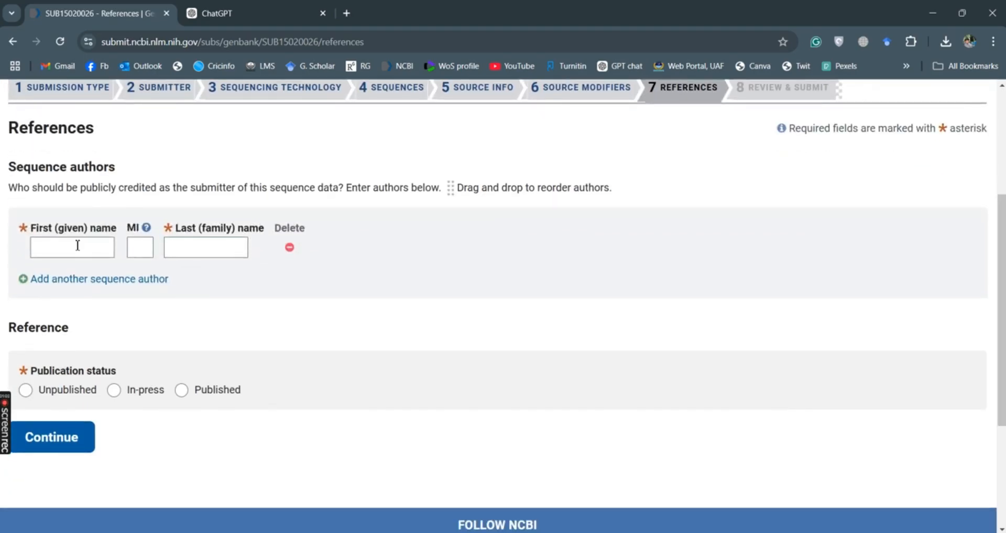
pyautogui.click(77, 245)
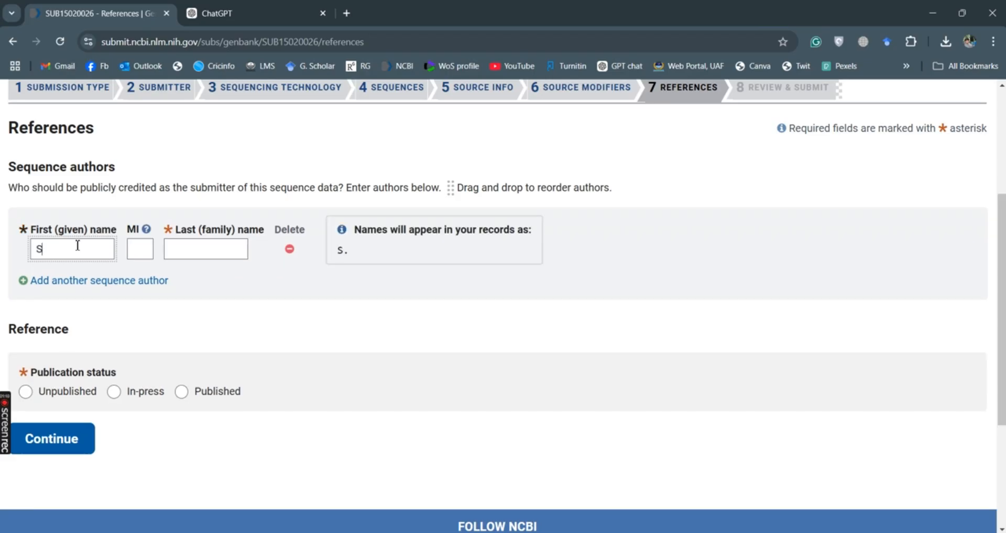
pyautogui.click(225, 246)
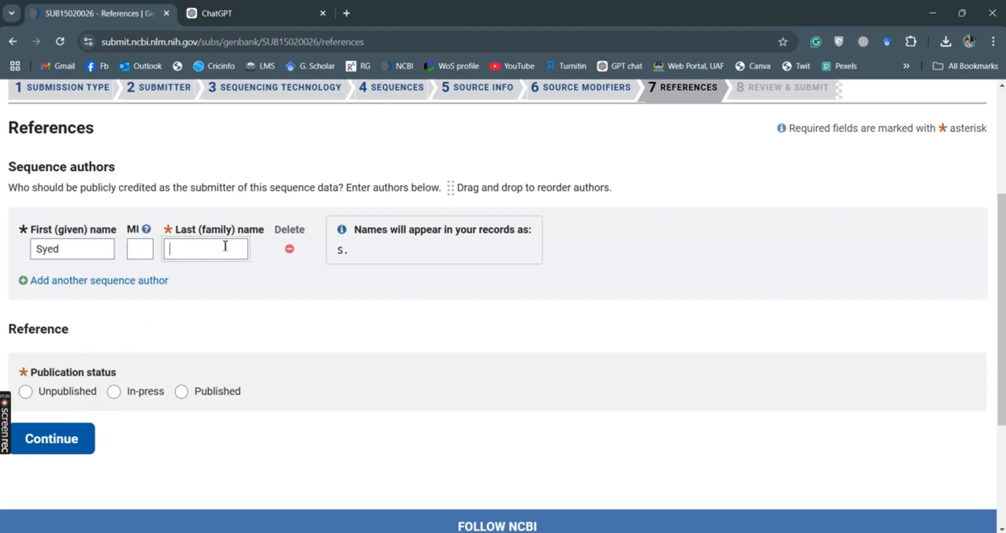
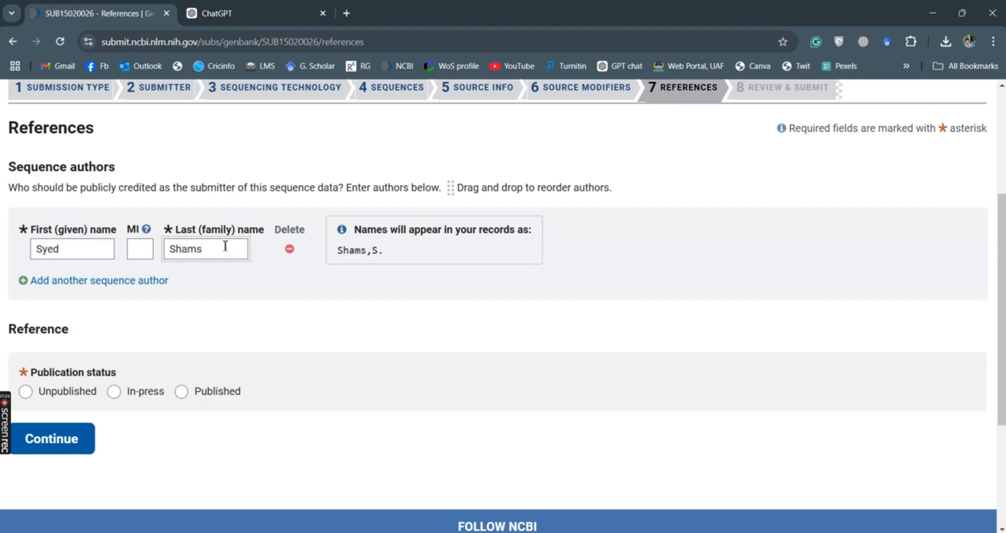
pyautogui.moveTo(114, 292); pyautogui.dragTo(130, 282)
pyautogui.click(130, 282)
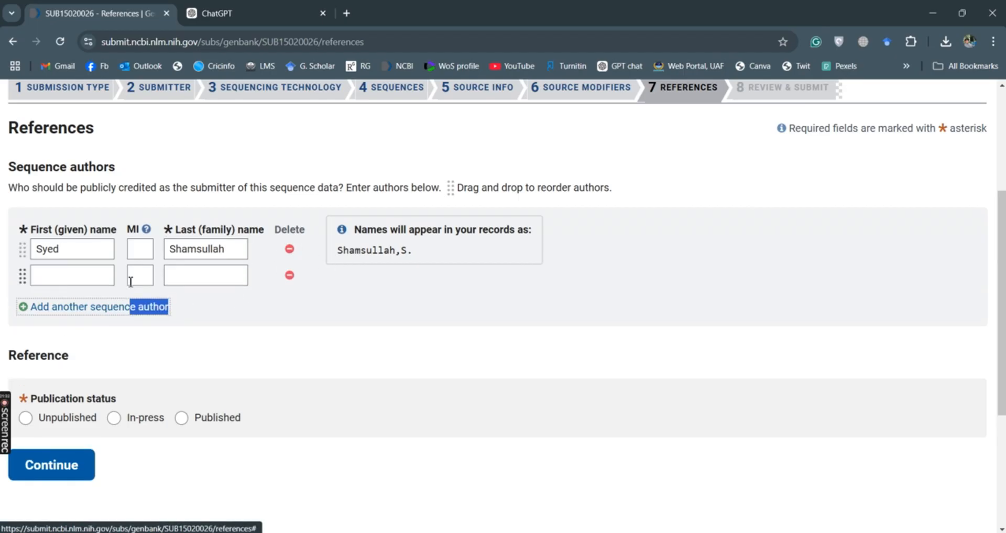
# - Enter the second author's given name and family name
pyautogui.click(63, 276)
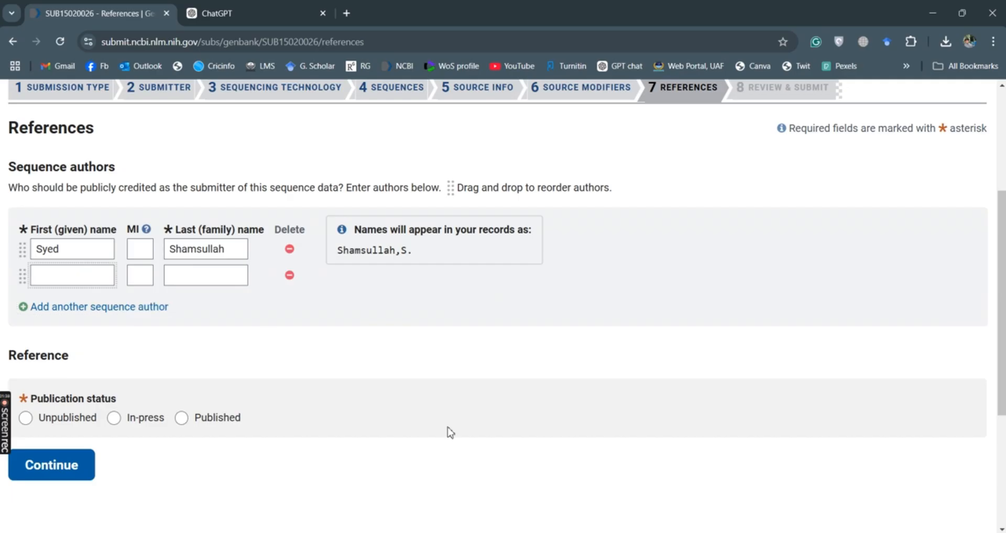
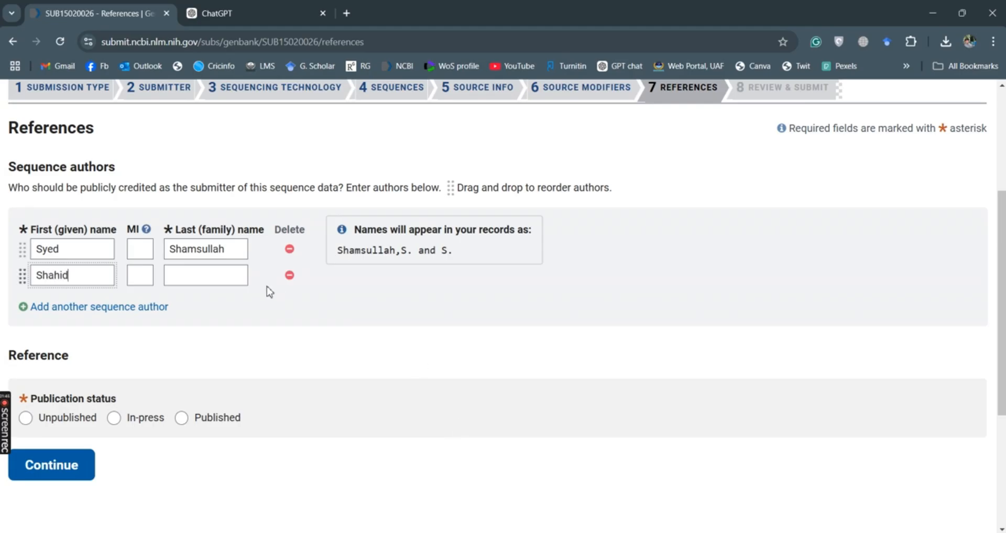
pyautogui.click(230, 278)
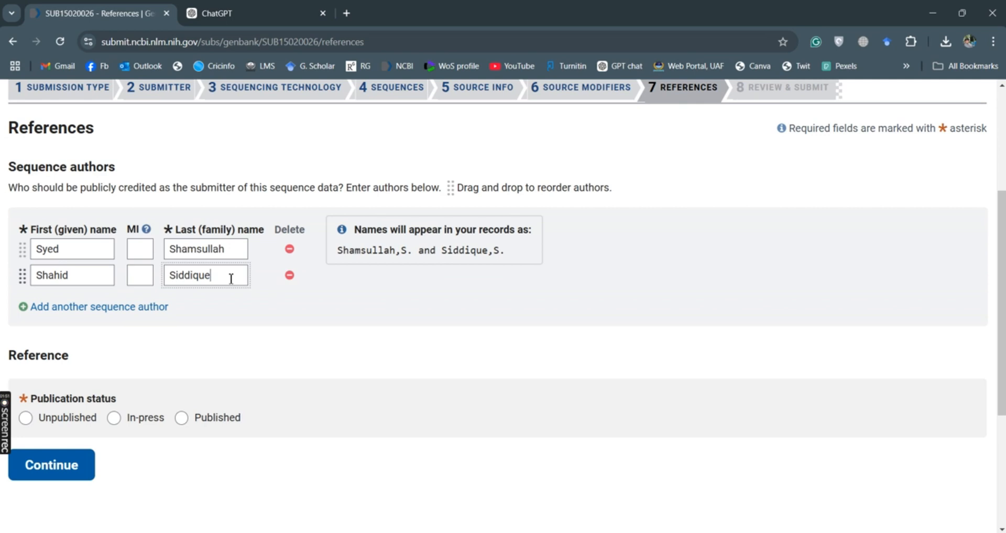
# - Add a third author row and move the surname from the given-name box to the family name
pyautogui.click(124, 306)
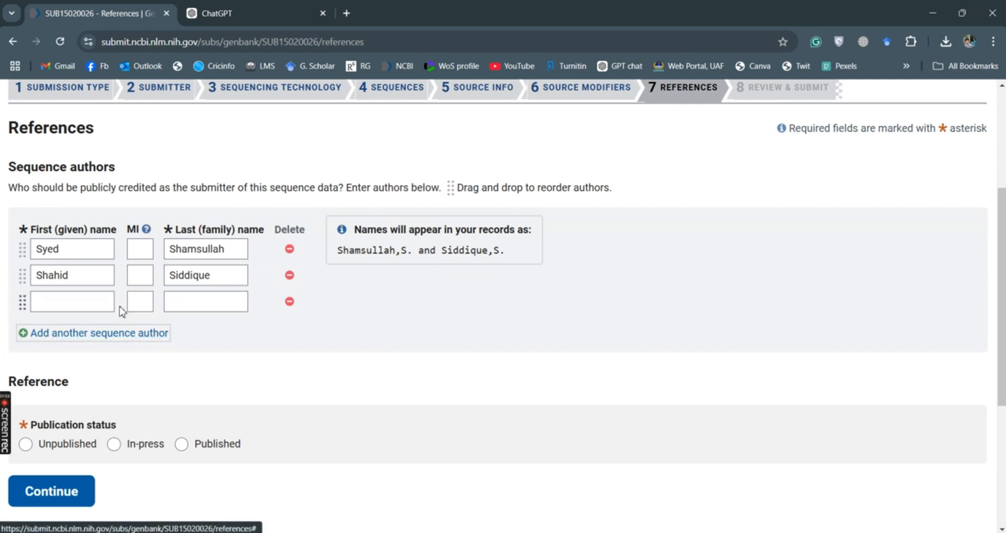
pyautogui.click(76, 309)
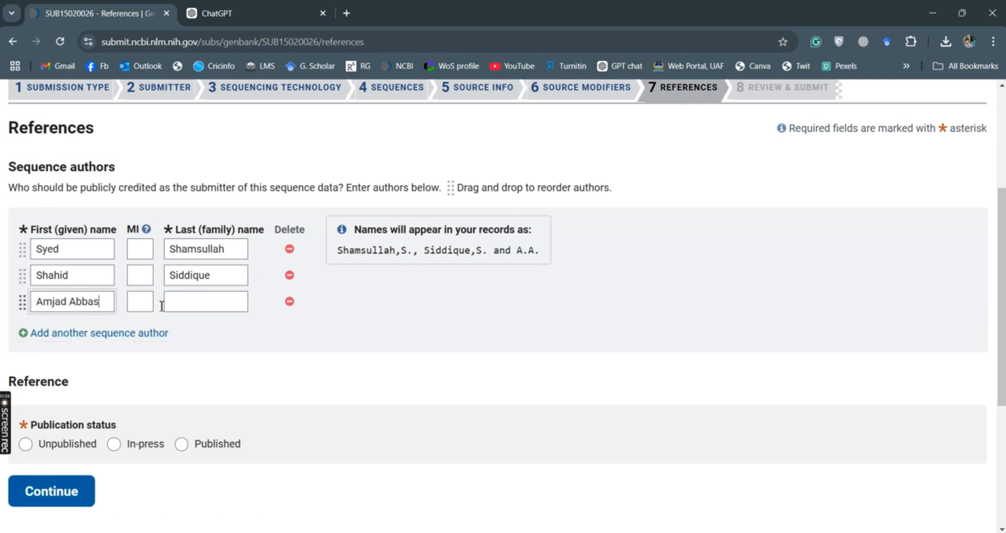
pyautogui.doubleClick(83, 302)
pyautogui.hotkey('ctrl', 'x')
pyautogui.click(184, 308)
pyautogui.hotkey('ctrl', 'v')
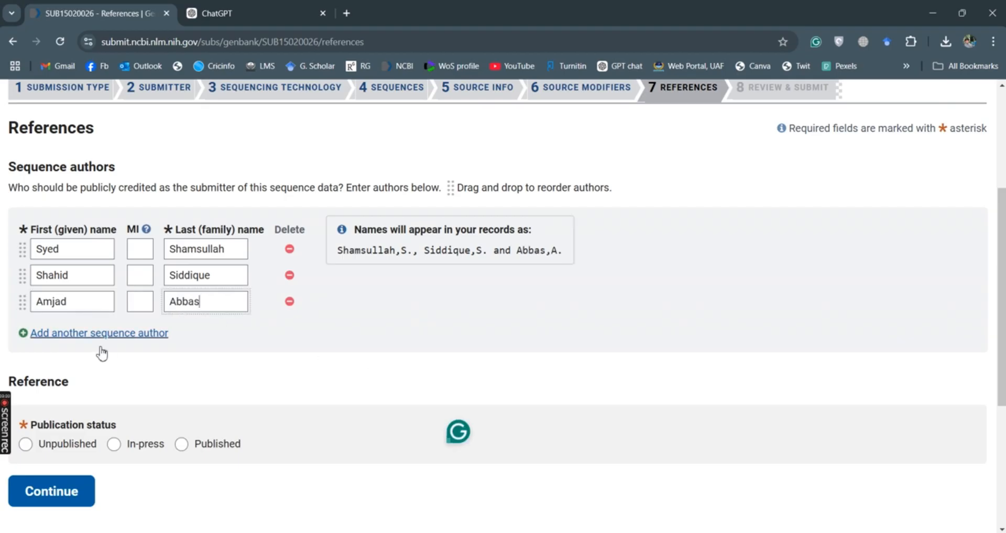
# - Add a fourth author, splitting the full name into given name, family name and middle initial D
pyautogui.click(99, 333)
pyautogui.click(65, 323)
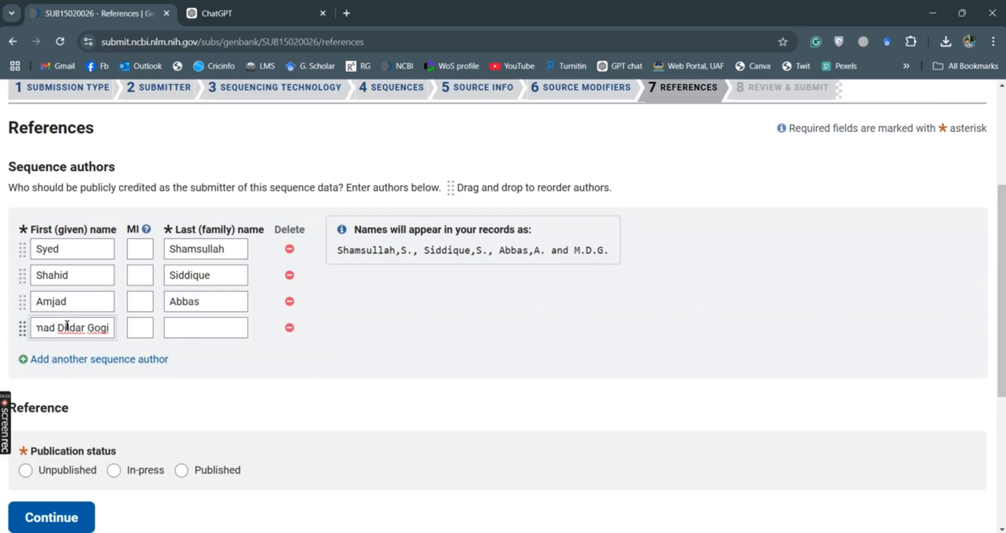
pyautogui.doubleClick(97, 329)
pyautogui.hotkey('ctrl', 'x')
pyautogui.click(184, 328)
pyautogui.hotkey('ctrl', 'v')
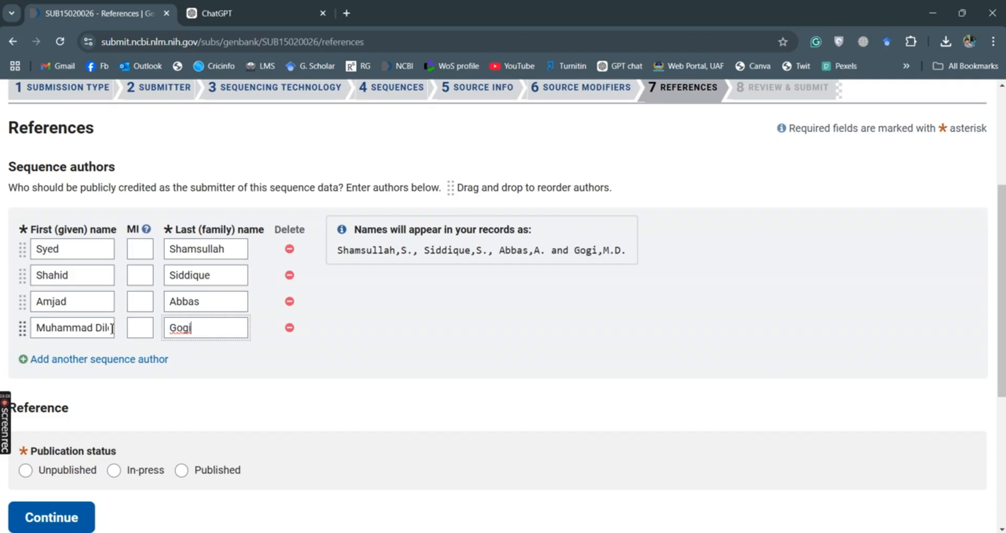
pyautogui.doubleClick(108, 328)
pyautogui.hotkey('ctrl', 'x')
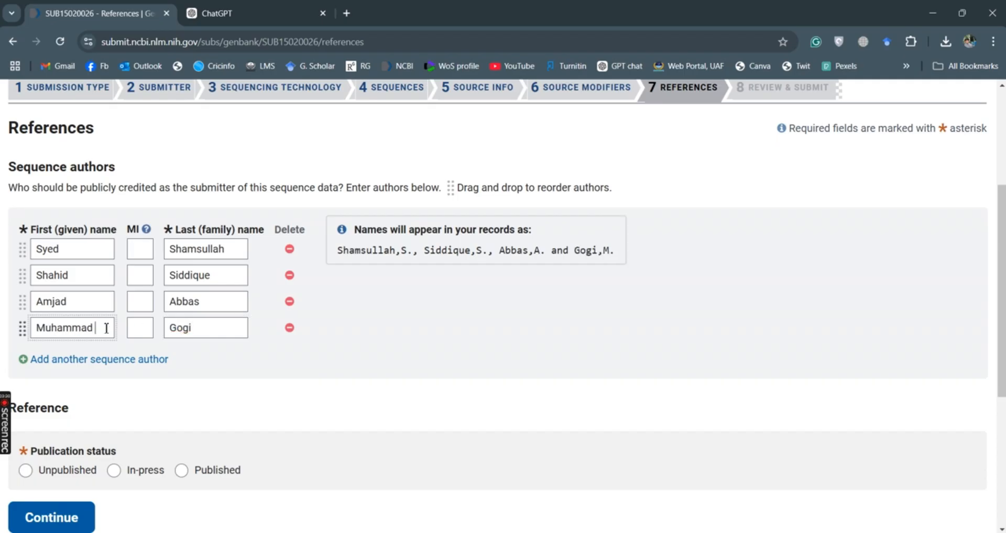
pyautogui.click(137, 328)
pyautogui.hotkey('ctrl', 'v')
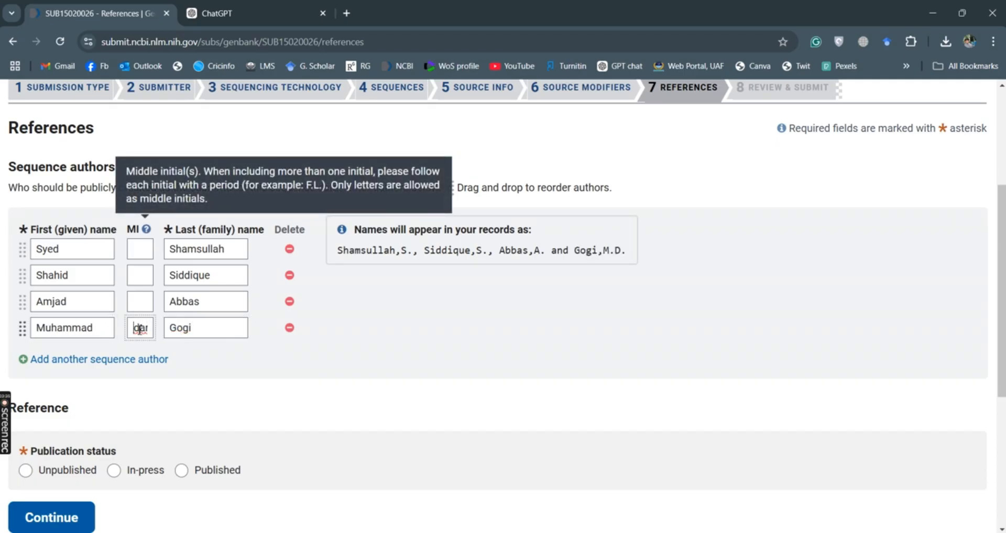
pyautogui.hotkey('ctrl', 'a')
pyautogui.write('D')
pyautogui.click(325, 346)
# - Add a fifth author row with the author's given and family names
pyautogui.click(115, 359)
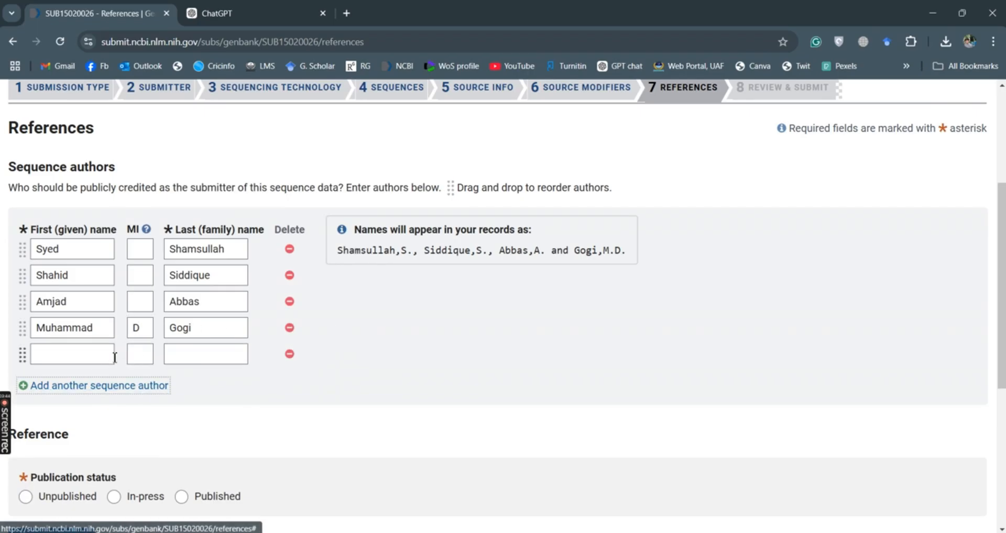
pyautogui.click(77, 358)
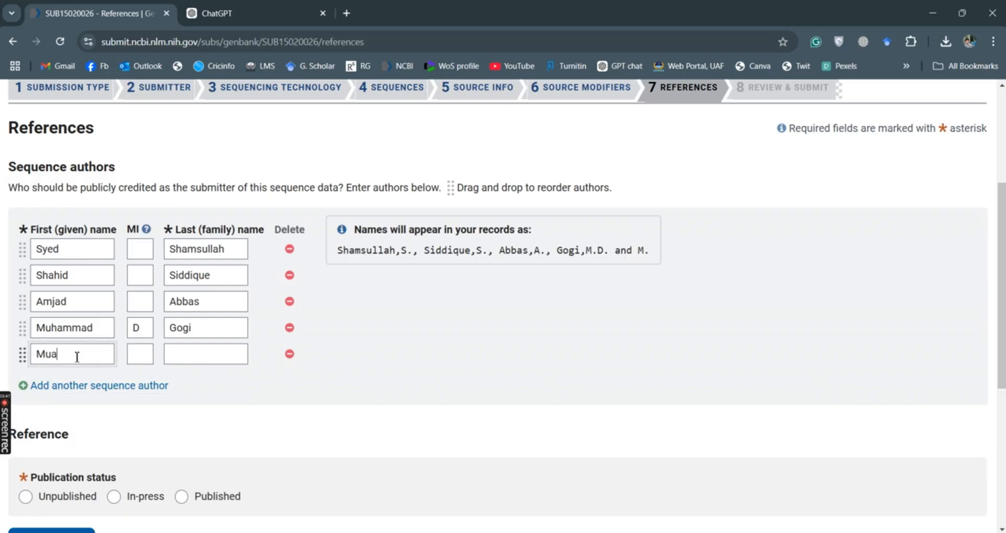
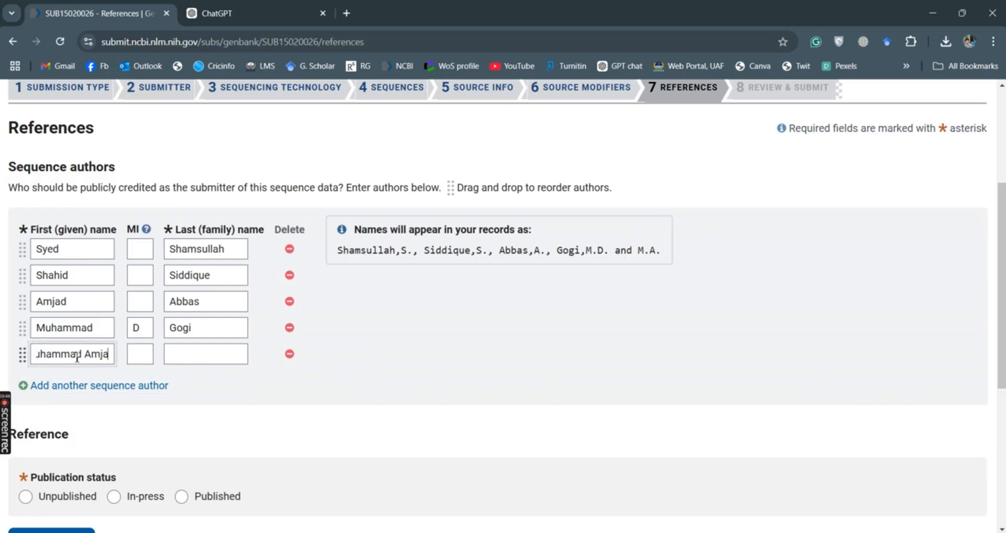
pyautogui.click(211, 358)
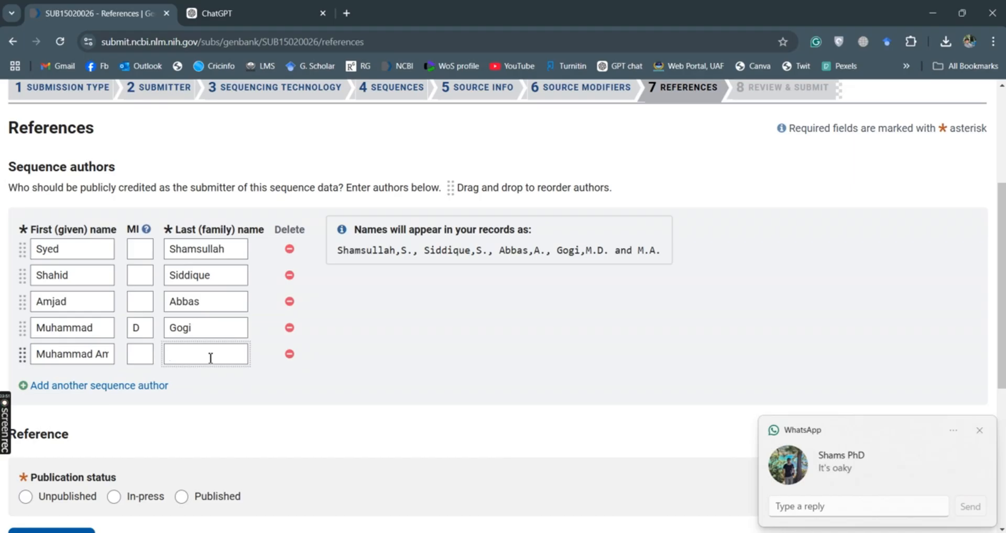
pyautogui.click(558, 472)
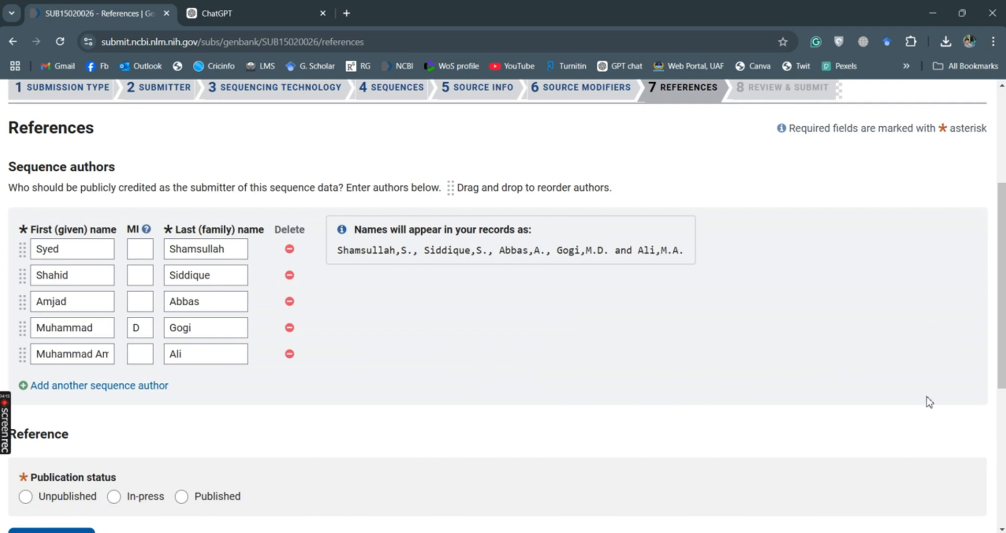
pyautogui.moveTo(1002, 361); pyautogui.dragTo(1002, 436)
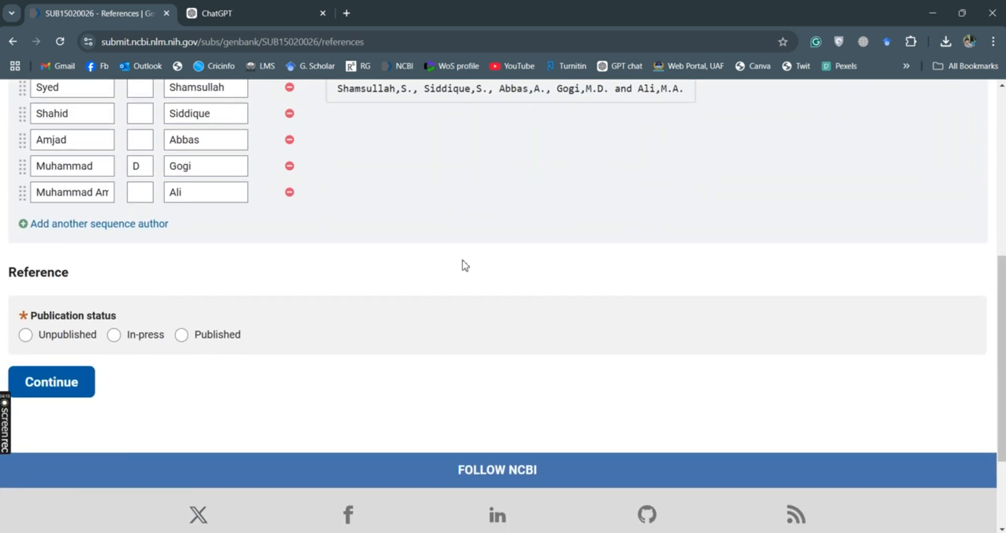
# - Mark the reference Unpublished, with reference authors same as sequence authors, and continue
pyautogui.click(26, 338)
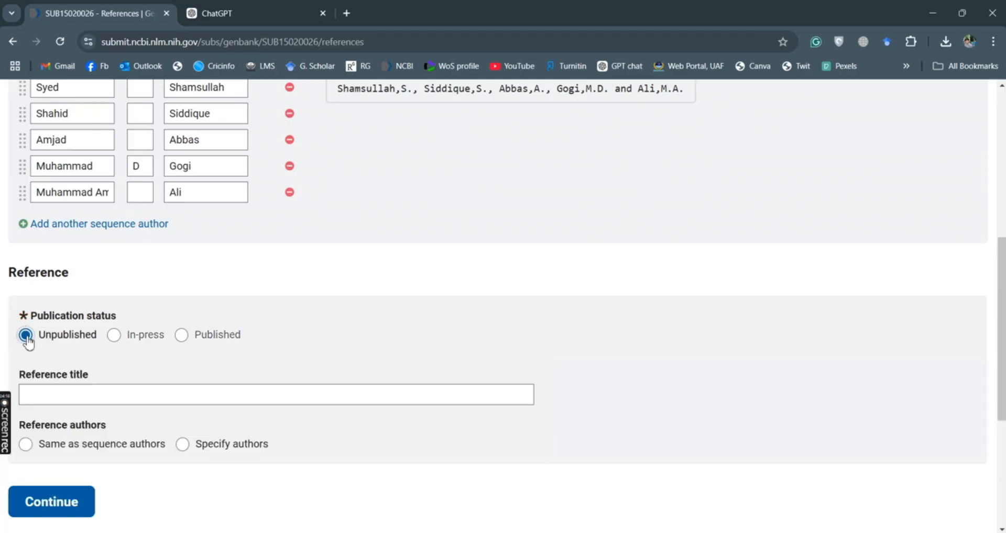
pyautogui.click(92, 392)
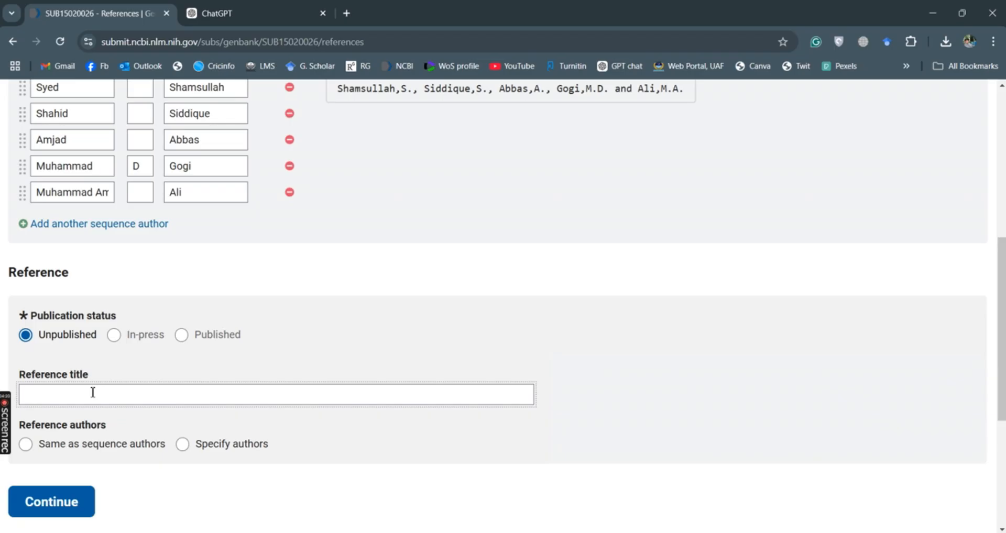
pyautogui.scroll(-2, 1000, 325)
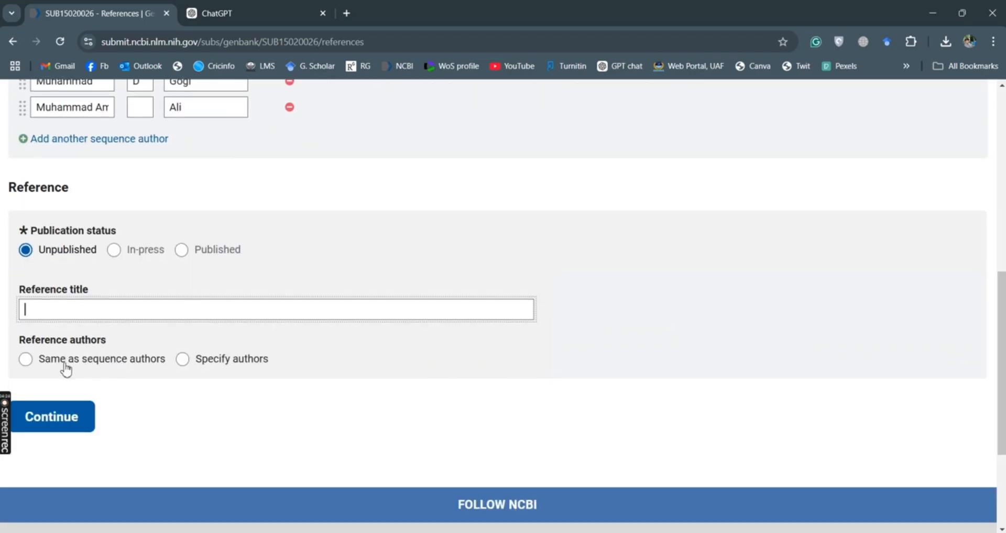
pyautogui.click(26, 359)
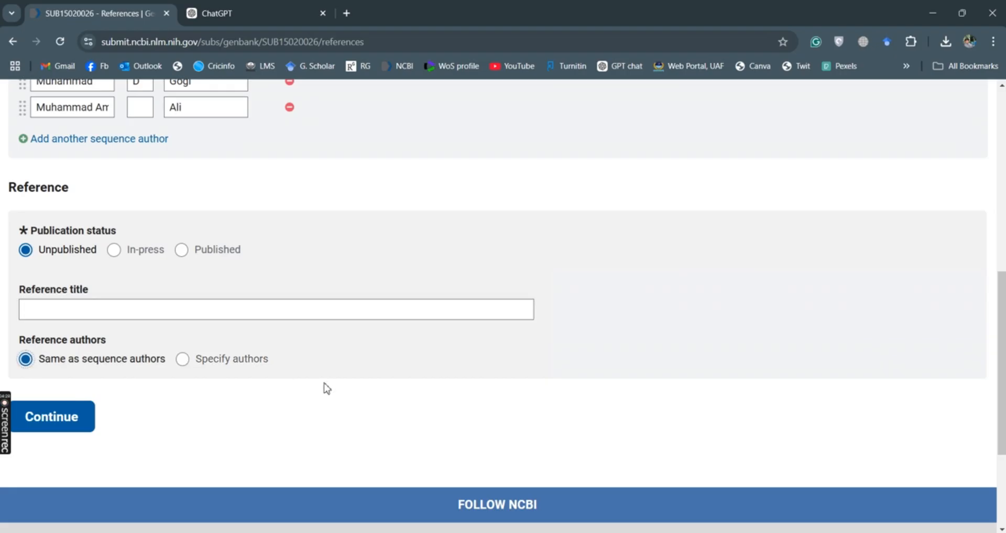
pyautogui.click(58, 425)
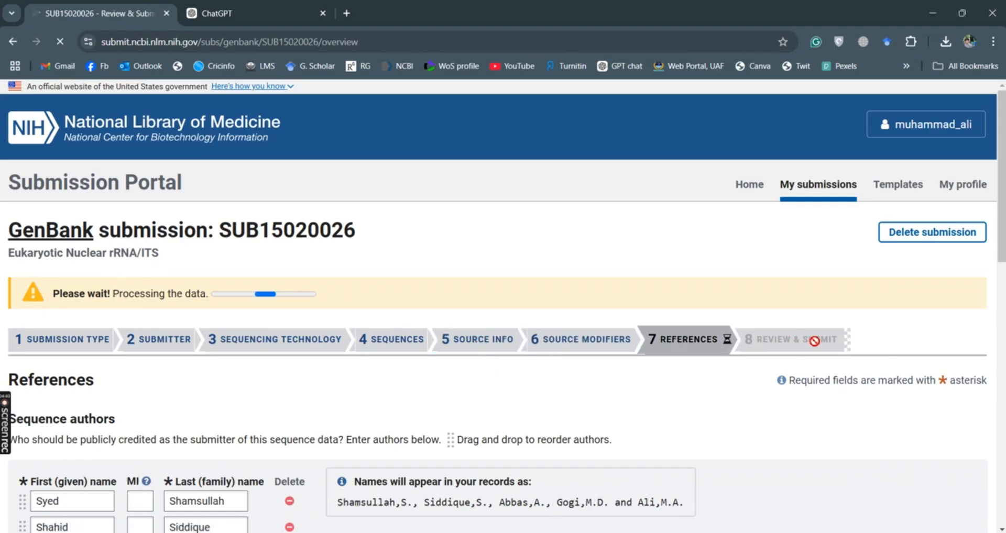
# - Scroll through the GenBank record preview for Seq1 on the Review & Submit page
pyautogui.scroll(-4, 813, 341)
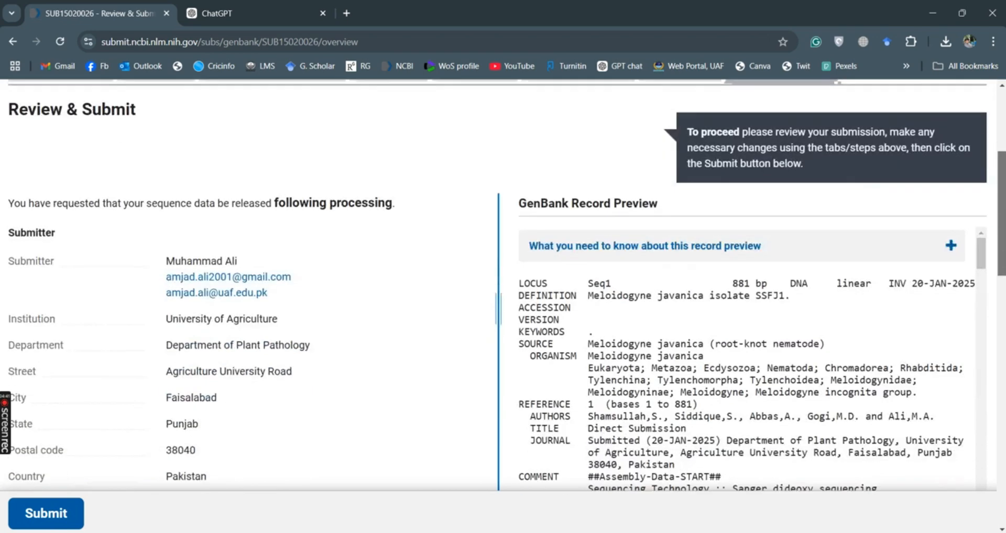
pyautogui.scroll(-3, 975, 162)
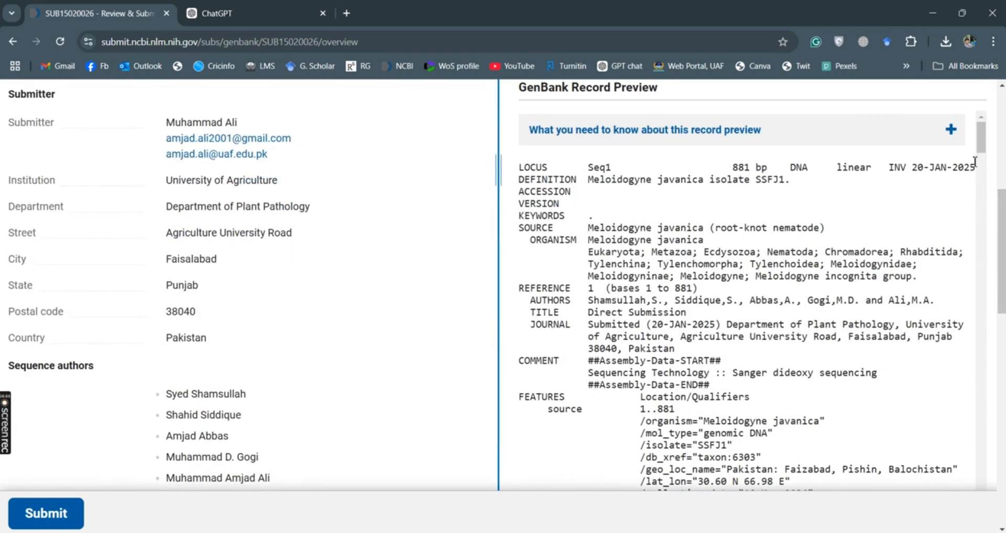